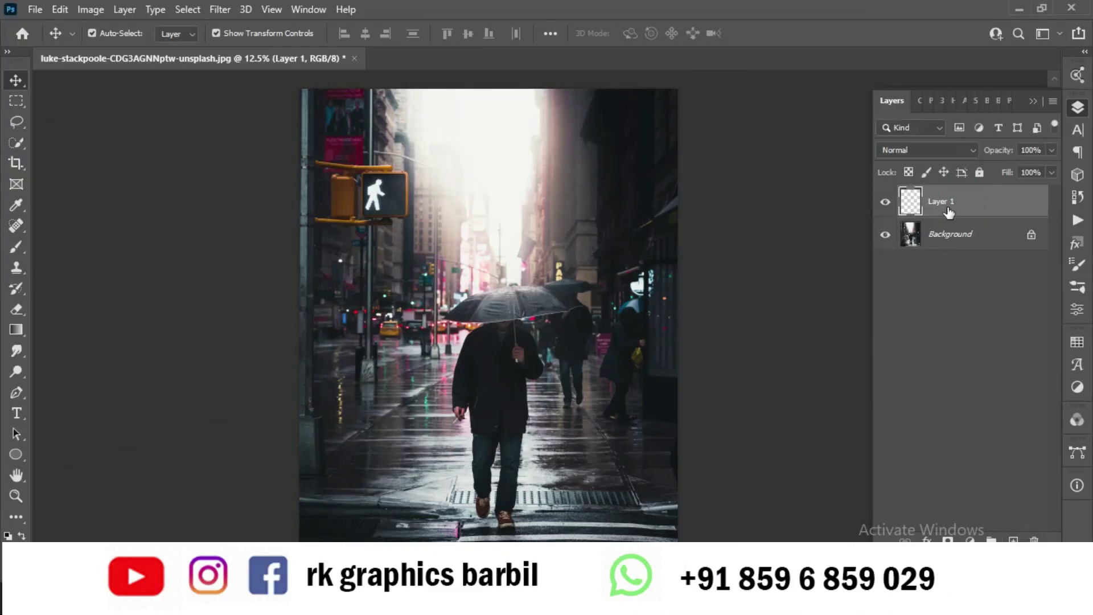
Step: Render the Fibers filter on Layer 1 with variance 6 and strength 5
{"action": "left_click", "coordinate": [219, 9]}
{"action": "mouse_move", "coordinate": [220, 319]}
{"action": "left_click", "coordinate": [452, 483]}
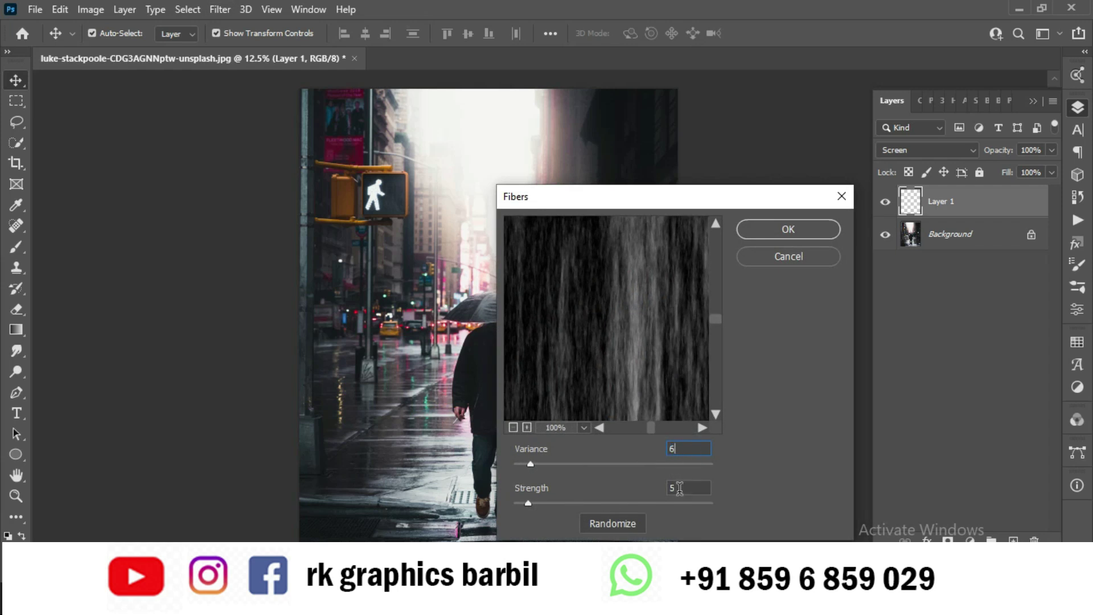
{"action": "left_click", "coordinate": [774, 231]}
Step: Adjust the levels of the fibers layer and rotate it slightly counter-clockwise so the rain streaks slant
{"action": "key", "text": "ctrl+l"}
{"action": "left_click_drag", "start_coordinate": [887, 419], "coordinate": [859, 419]}
{"action": "left_click_drag", "start_coordinate": [785, 350], "coordinate": [790, 349]}
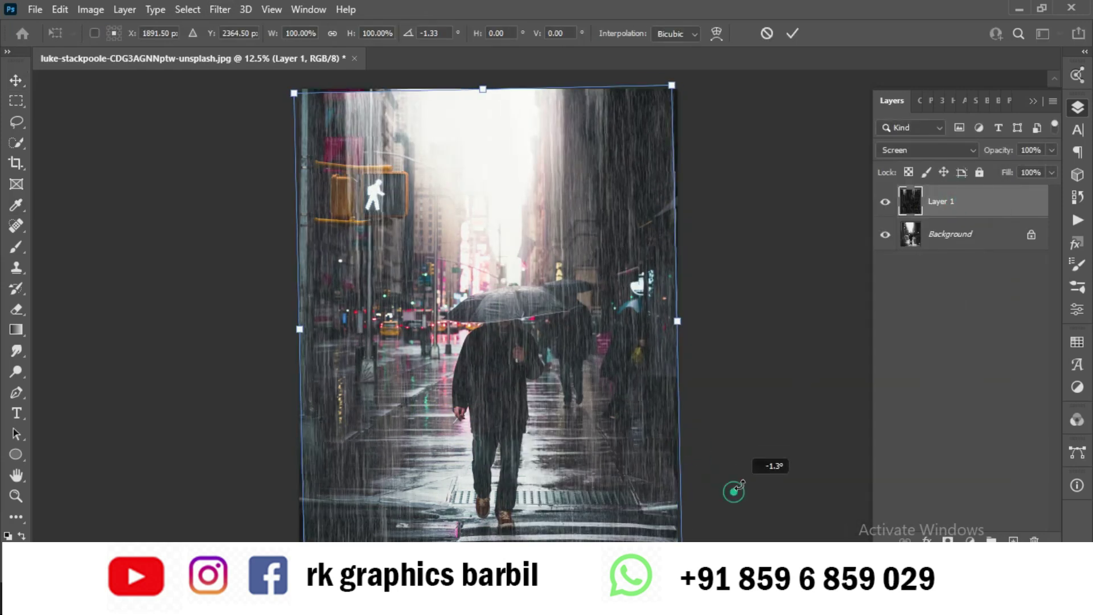
{"action": "left_click_drag", "start_coordinate": [732, 488], "coordinate": [678, 310]}
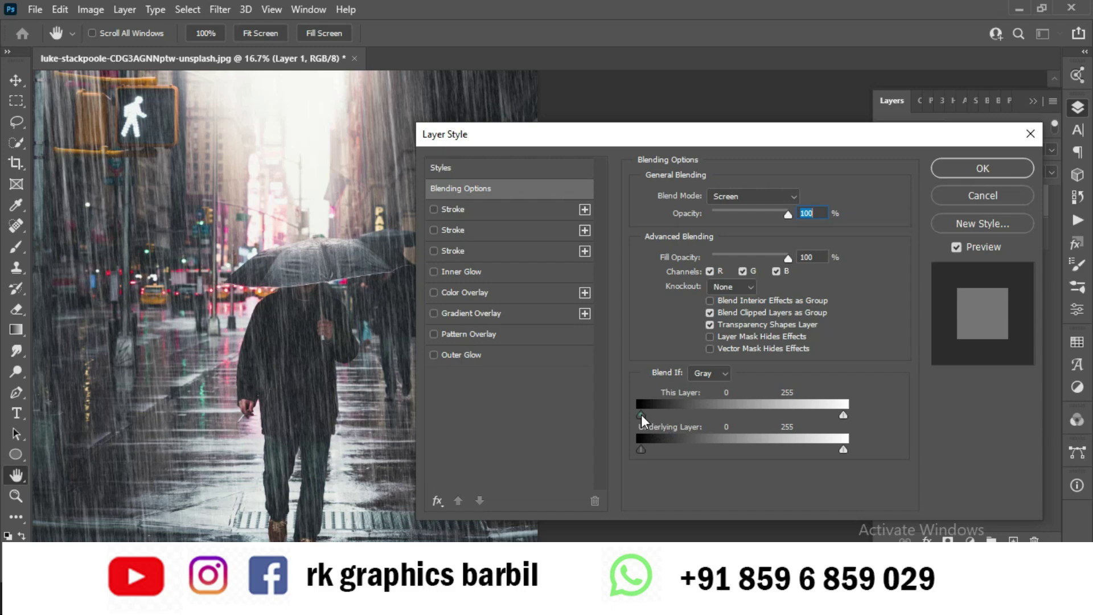
Step: Raise the black Blend If limits of Layer 1 for both This Layer and Underlying Layer
{"action": "left_click_drag", "start_coordinate": [641, 414], "coordinate": [679, 414]}
{"action": "left_click_drag", "start_coordinate": [641, 449], "coordinate": [678, 449]}
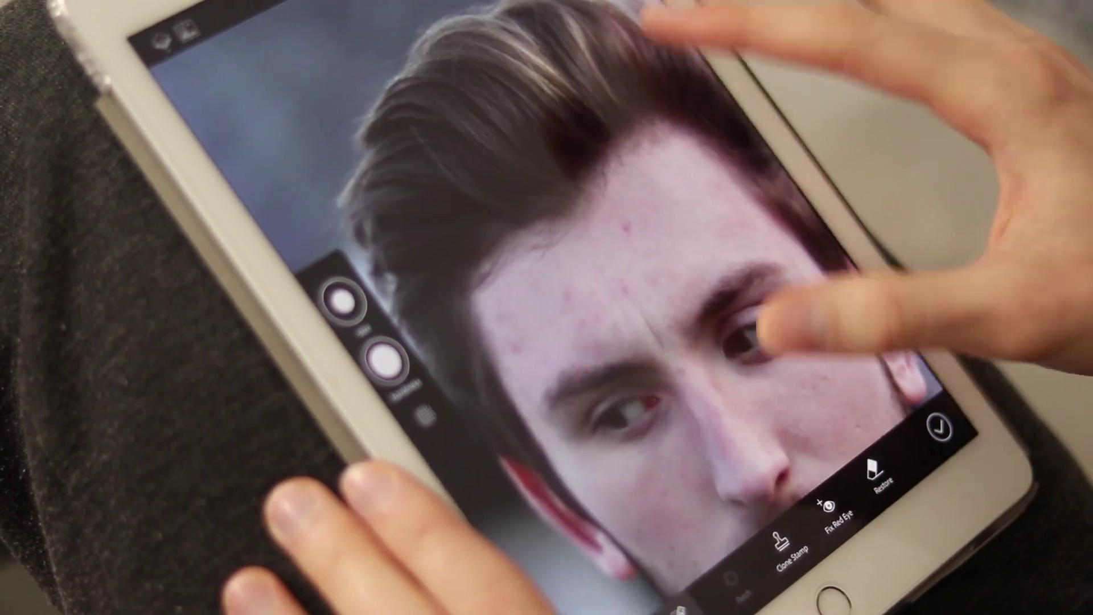
{"action": "left_click", "coordinate": [626, 228]}
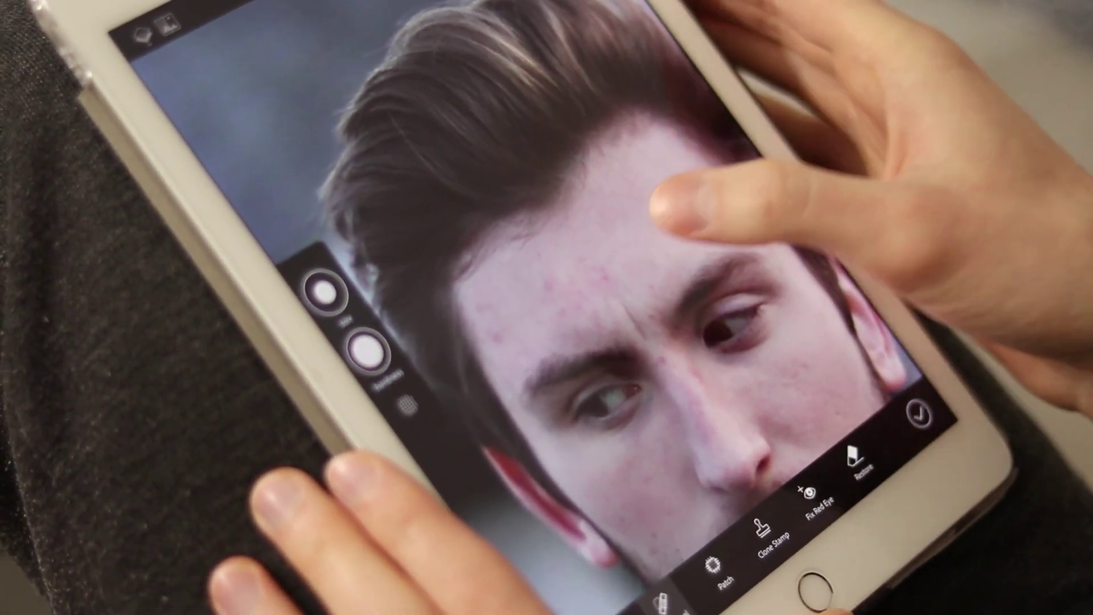
{"action": "left_click", "coordinate": [600, 206]}
{"action": "left_click", "coordinate": [532, 264]}
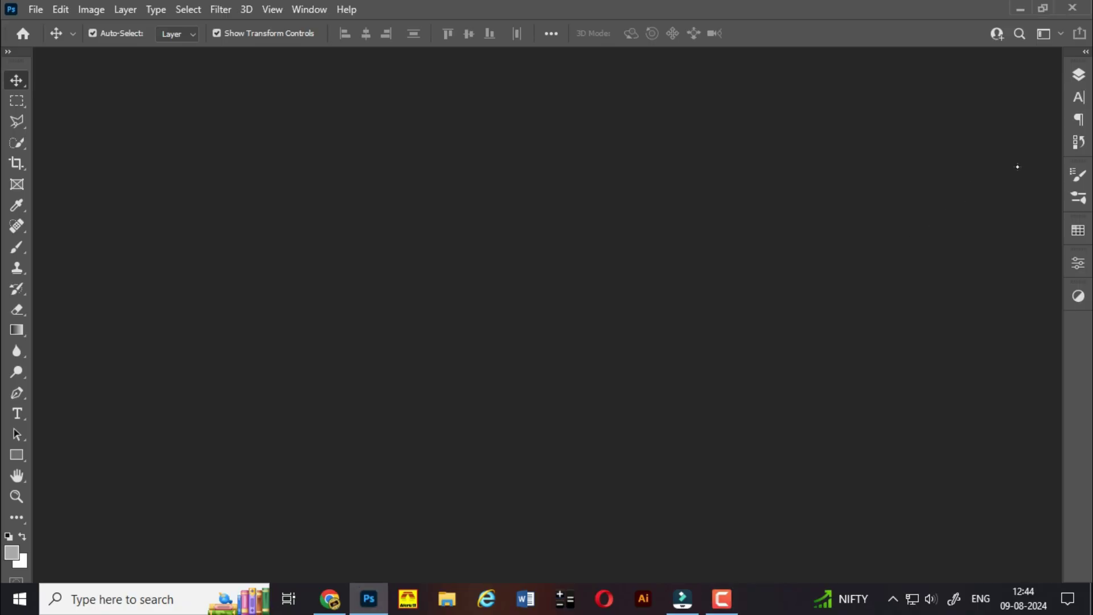
Step: Expand the panel dock to review the Character, Brush Settings and Properties panels, and collapse it again
{"action": "left_click", "coordinate": [1085, 52]}
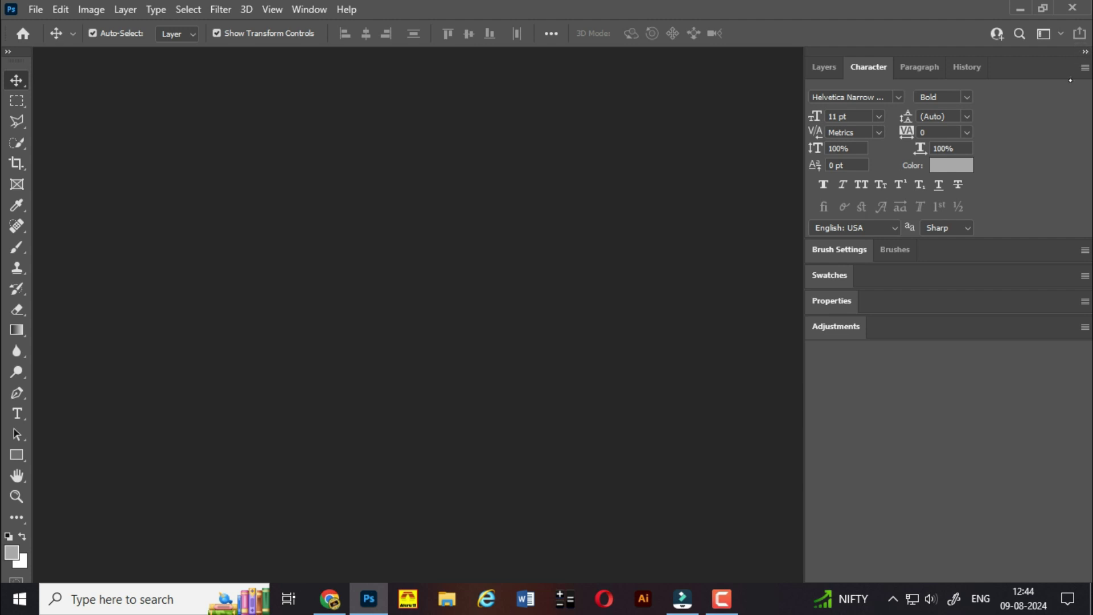
{"action": "key", "text": "ctrl"}
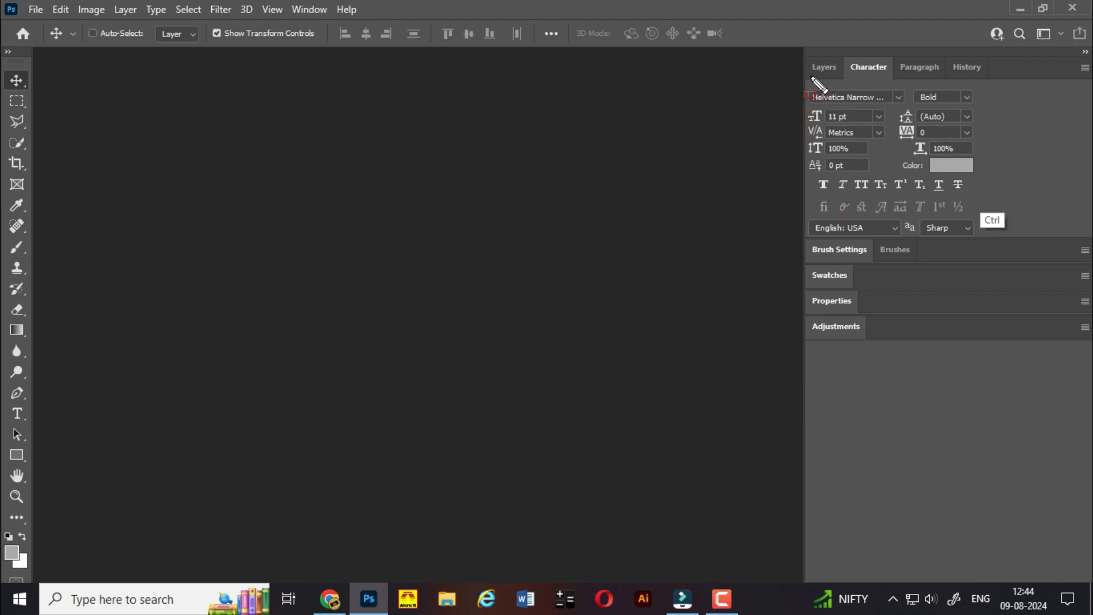
{"action": "left_click_drag", "start_coordinate": [792, 48], "coordinate": [995, 229]}
{"action": "left_click_drag", "start_coordinate": [781, 225], "coordinate": [877, 263]}
{"action": "left_click_drag", "start_coordinate": [799, 316], "coordinate": [871, 310]}
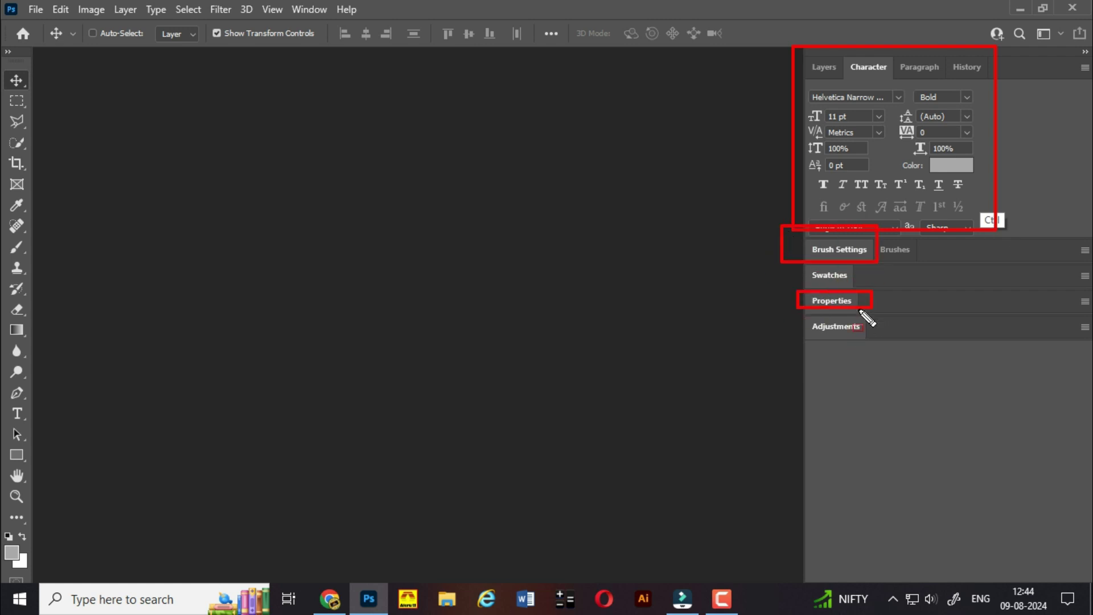
{"action": "key", "text": "Escape"}
{"action": "left_click", "coordinate": [1085, 51]}
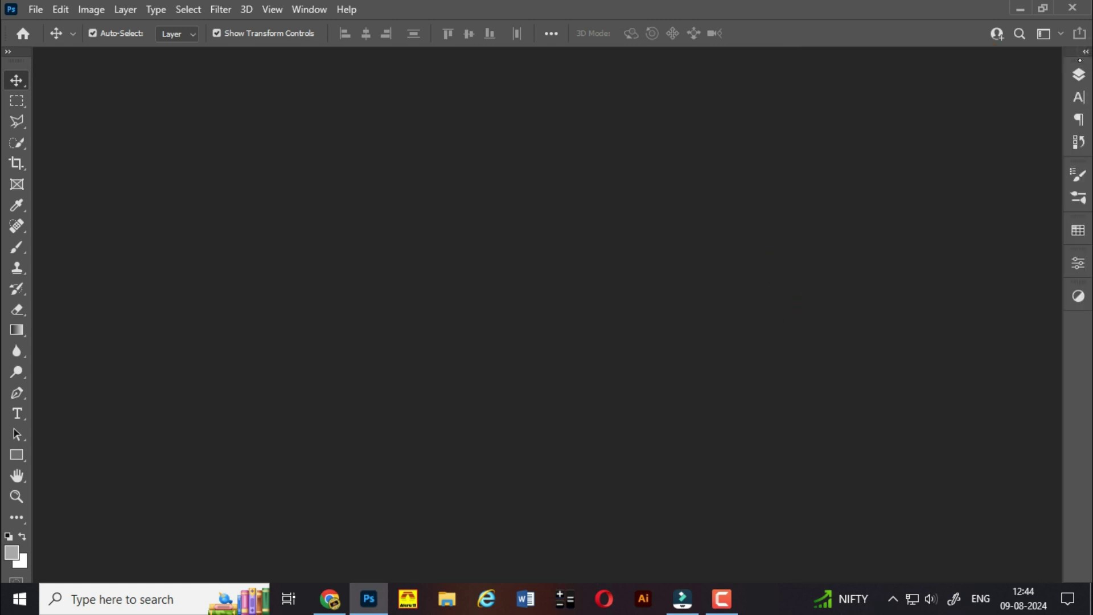
Step: Preview the Layers and Character panels, and detach the Layers panel from the dock as an expanded floating panel
{"action": "left_click", "coordinate": [1078, 74]}
{"action": "left_click", "coordinate": [1078, 97]}
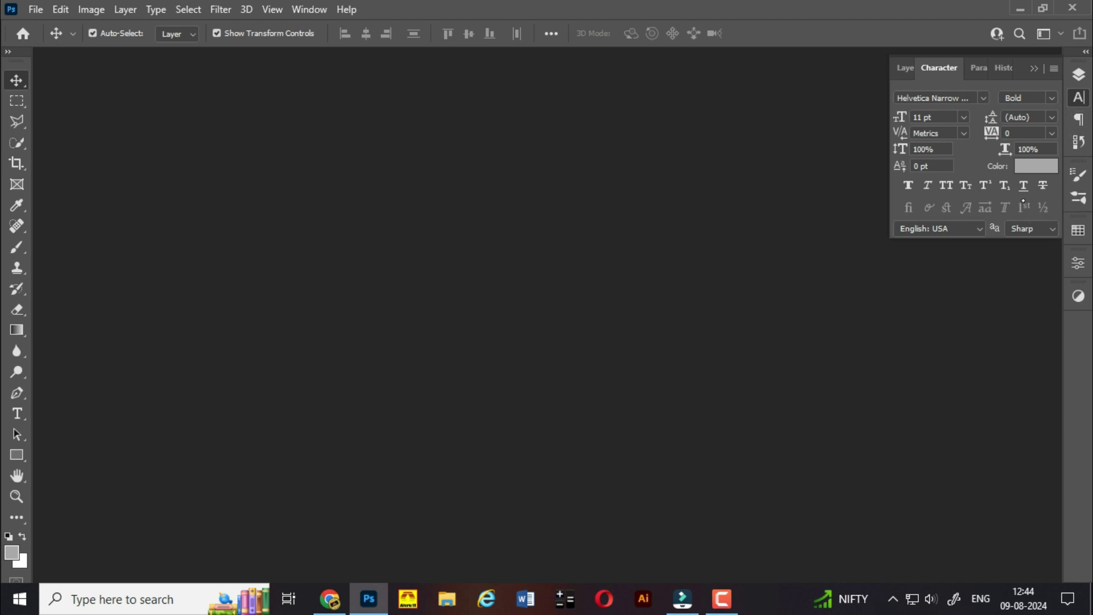
{"action": "left_click_drag", "start_coordinate": [1082, 88], "coordinate": [776, 168]}
{"action": "left_click", "coordinate": [775, 166]}
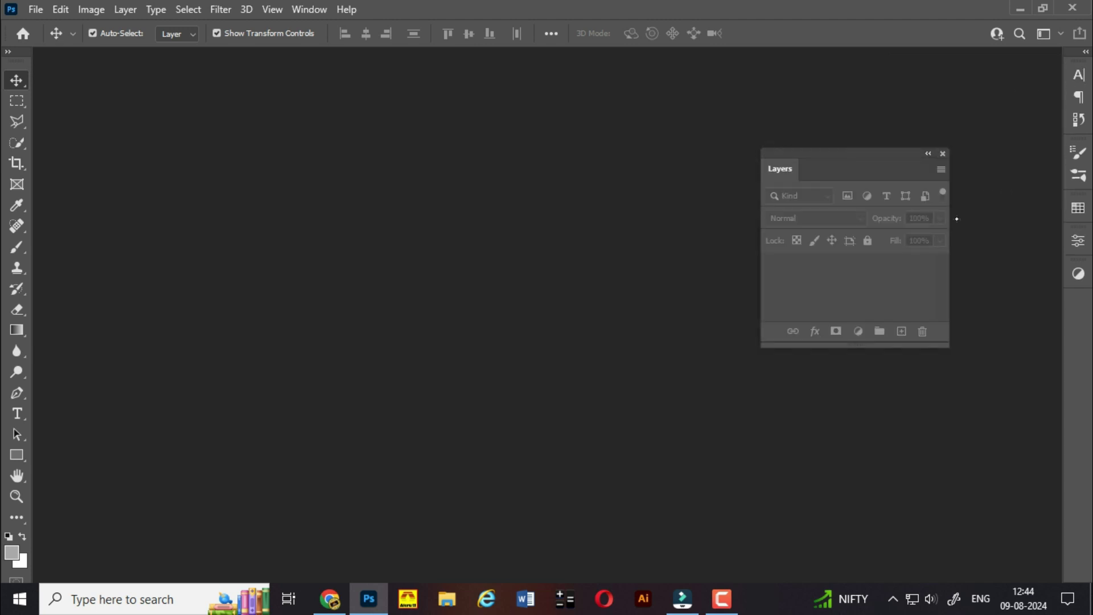
Step: Detach the Swatches and Adjustments panels from the dock and expand both as floating panels
{"action": "left_click_drag", "start_coordinate": [1077, 208], "coordinate": [609, 250]}
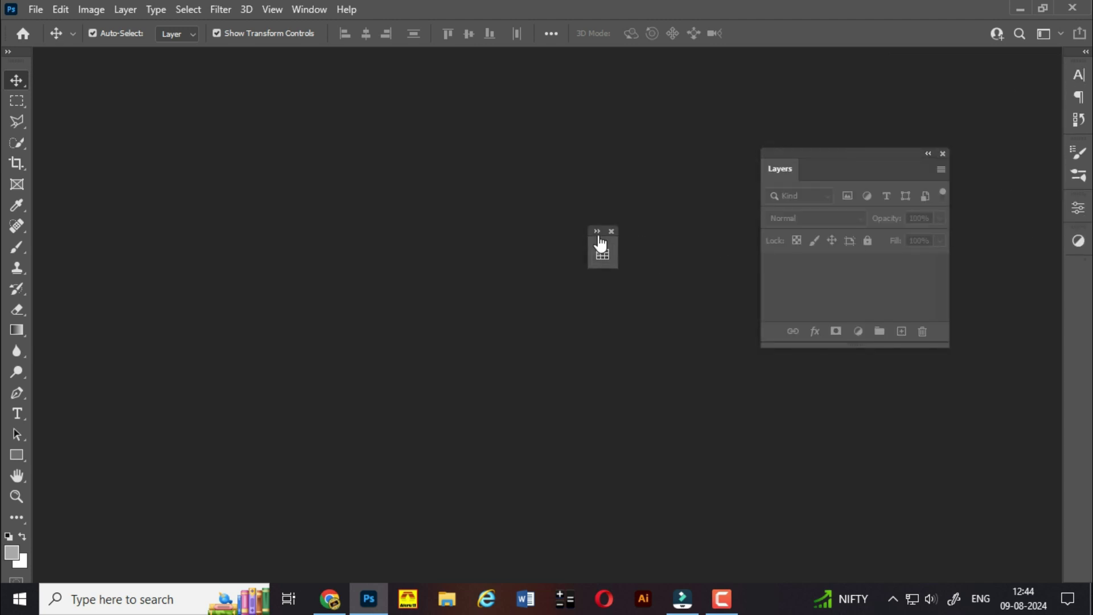
{"action": "left_click", "coordinate": [600, 251]}
{"action": "left_click_drag", "start_coordinate": [1077, 240], "coordinate": [431, 239]}
{"action": "left_click", "coordinate": [449, 218]}
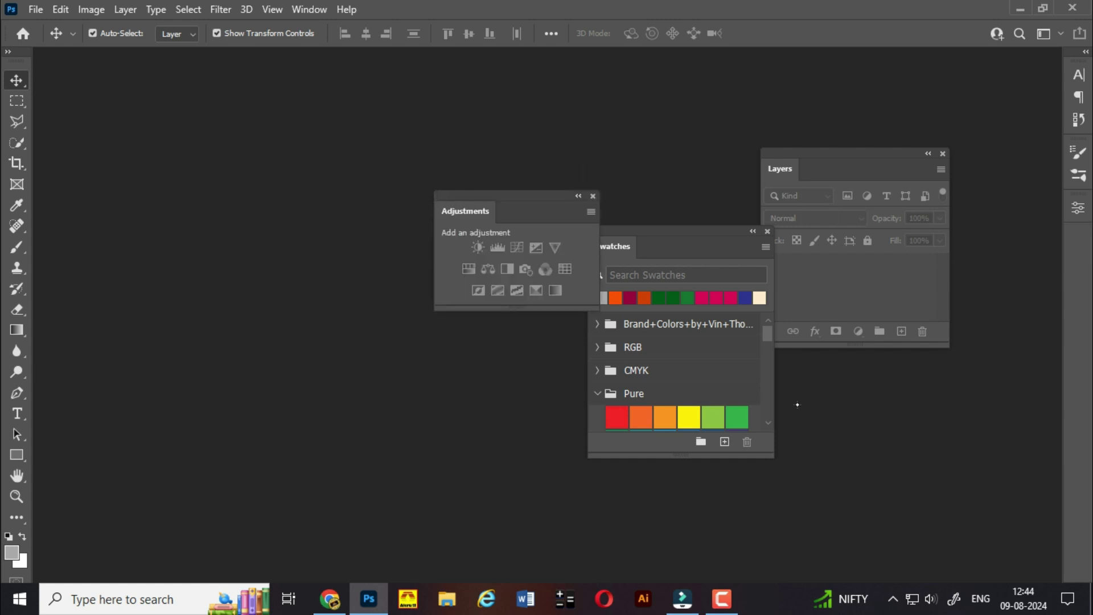
Step: Group the Swatches and Adjustments panels with the floating Layers panel and bring Layers to the front
{"action": "left_click_drag", "start_coordinate": [629, 247], "coordinate": [802, 173]}
{"action": "left_click_drag", "start_coordinate": [582, 224], "coordinate": [825, 170]}
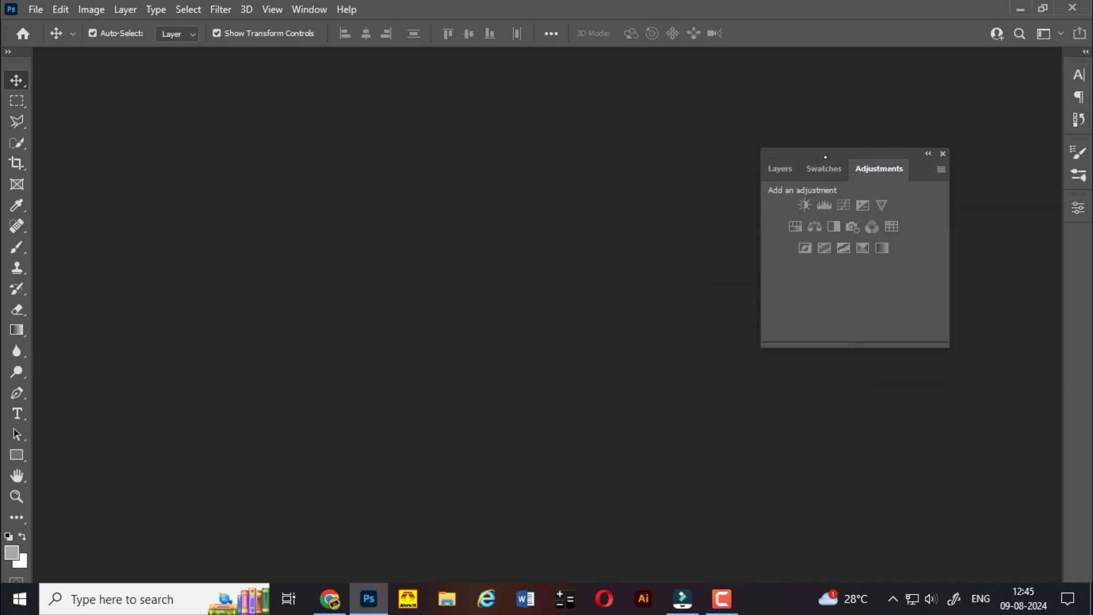
{"action": "left_click", "coordinate": [823, 168]}
{"action": "left_click", "coordinate": [780, 169]}
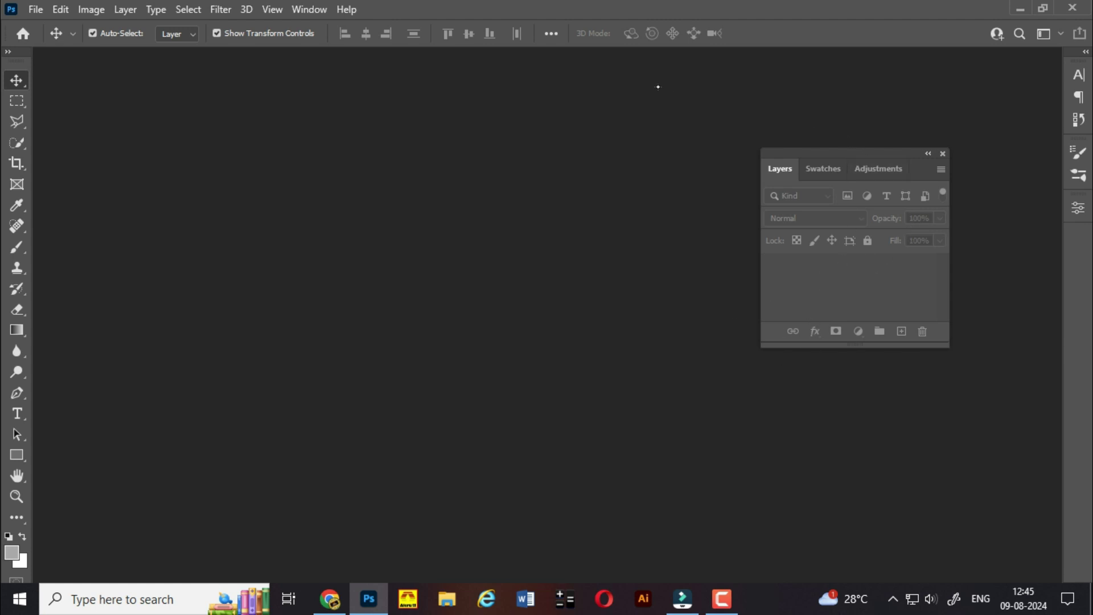
{"action": "left_click", "coordinate": [310, 9]}
{"action": "mouse_move", "coordinate": [407, 40]}
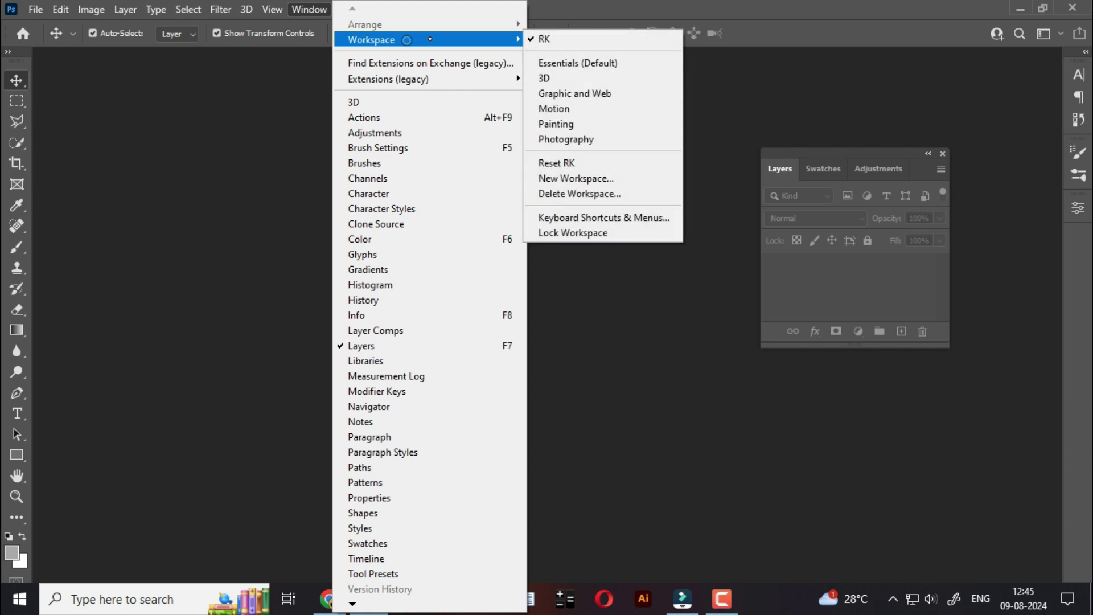
{"action": "left_click", "coordinate": [583, 178]}
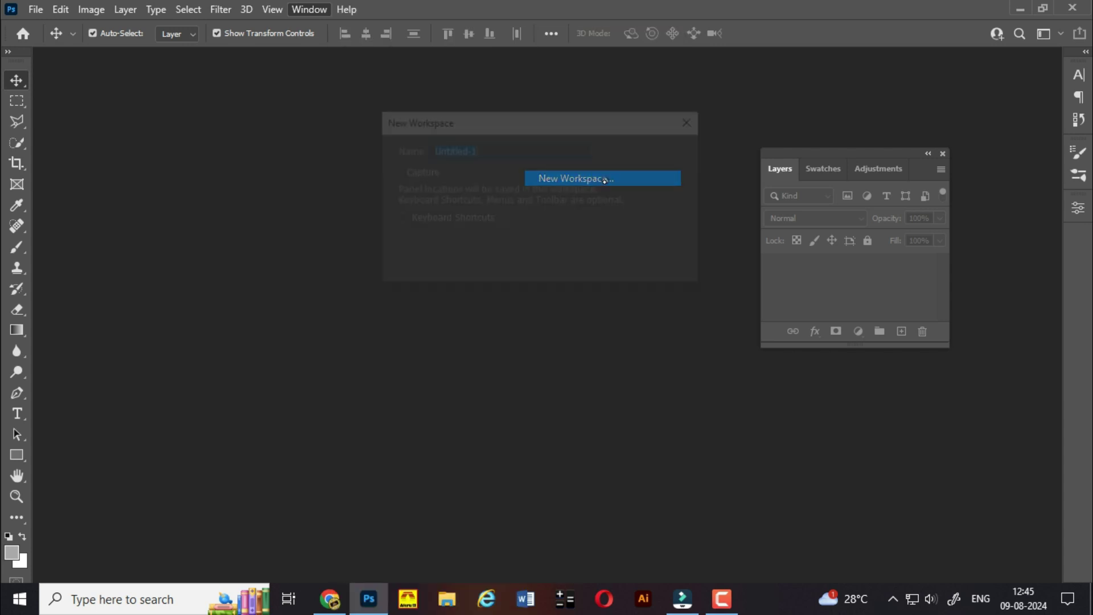
{"action": "left_click", "coordinate": [530, 150]}
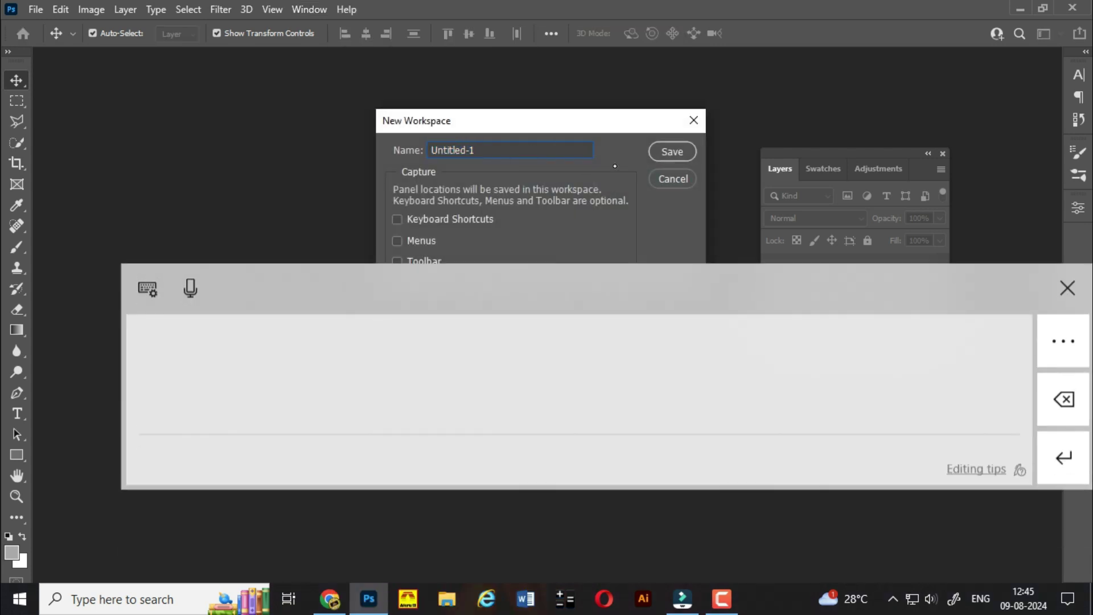
{"action": "left_click", "coordinate": [661, 181]}
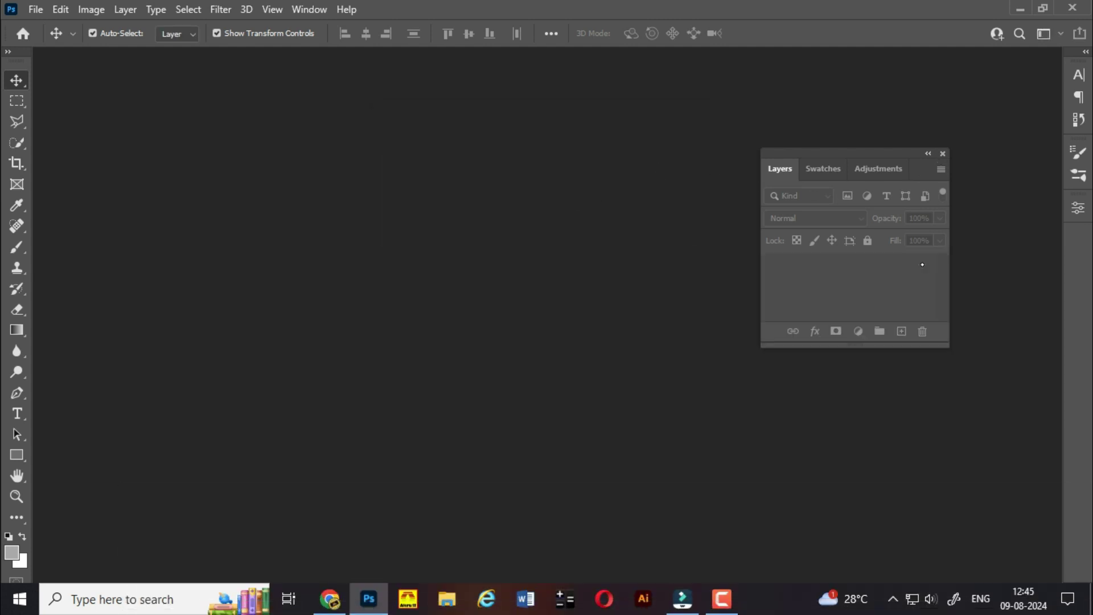
Step: Separate and close the Layers panel, the Swatches and Adjustments group, and the Brush Settings panel
{"action": "left_click_drag", "start_coordinate": [779, 169], "coordinate": [641, 256]}
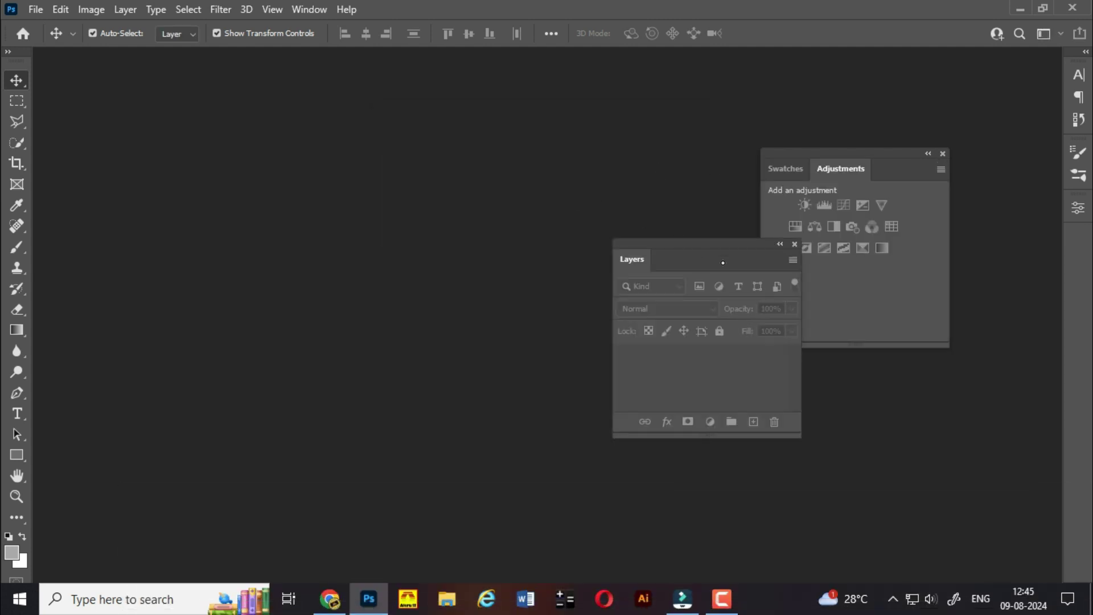
{"action": "left_click", "coordinate": [791, 245]}
{"action": "left_click", "coordinate": [942, 154]}
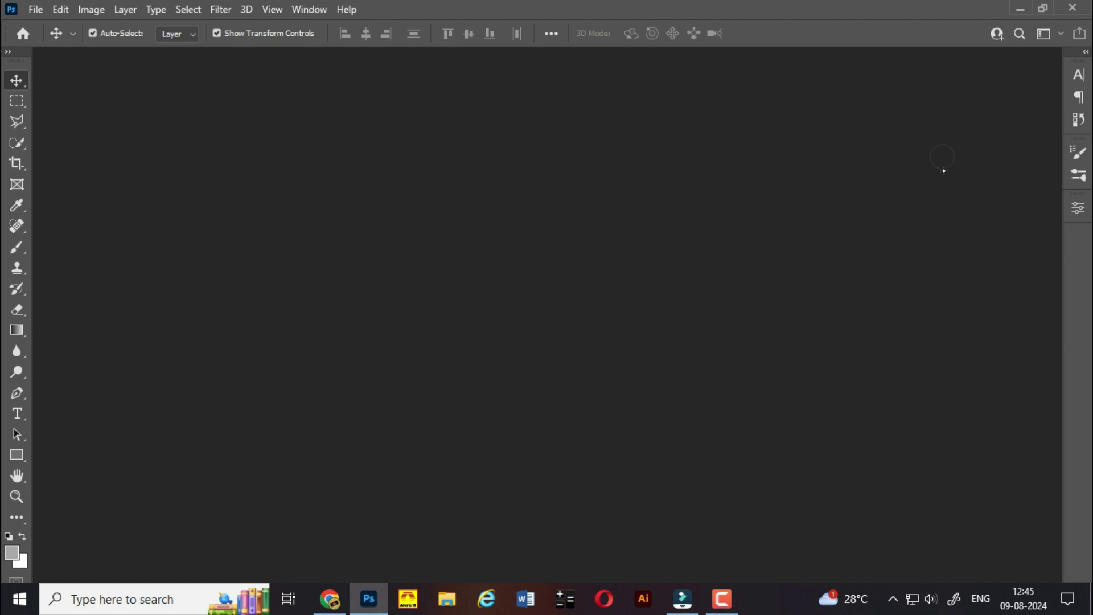
{"action": "left_click_drag", "start_coordinate": [1078, 152], "coordinate": [765, 254]}
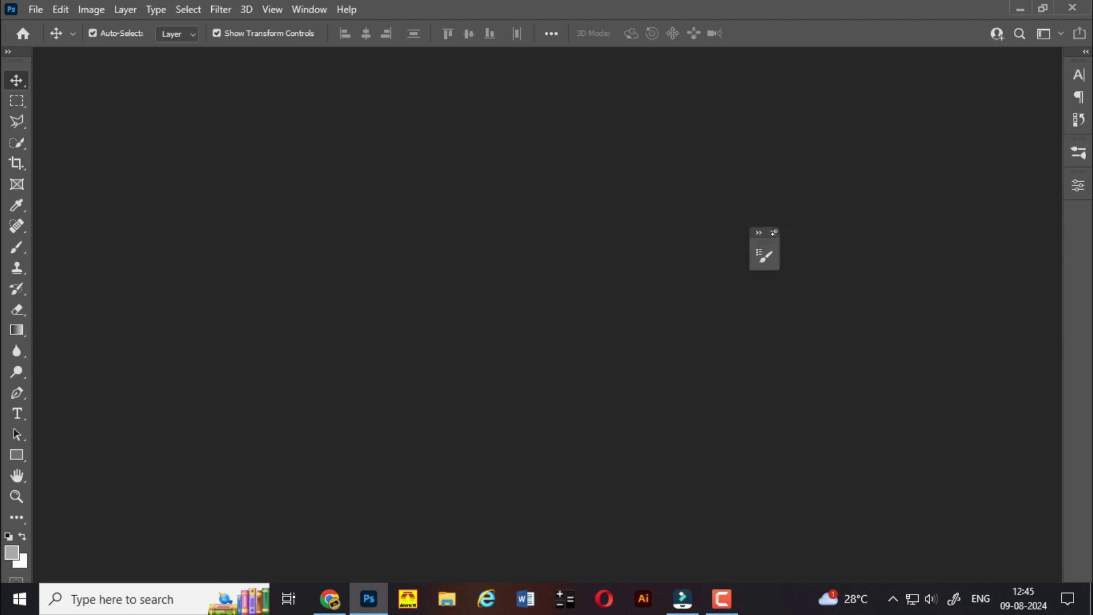
{"action": "left_click", "coordinate": [773, 232]}
Step: Reset the RK workspace to restore its saved panel layout
{"action": "left_click", "coordinate": [310, 9]}
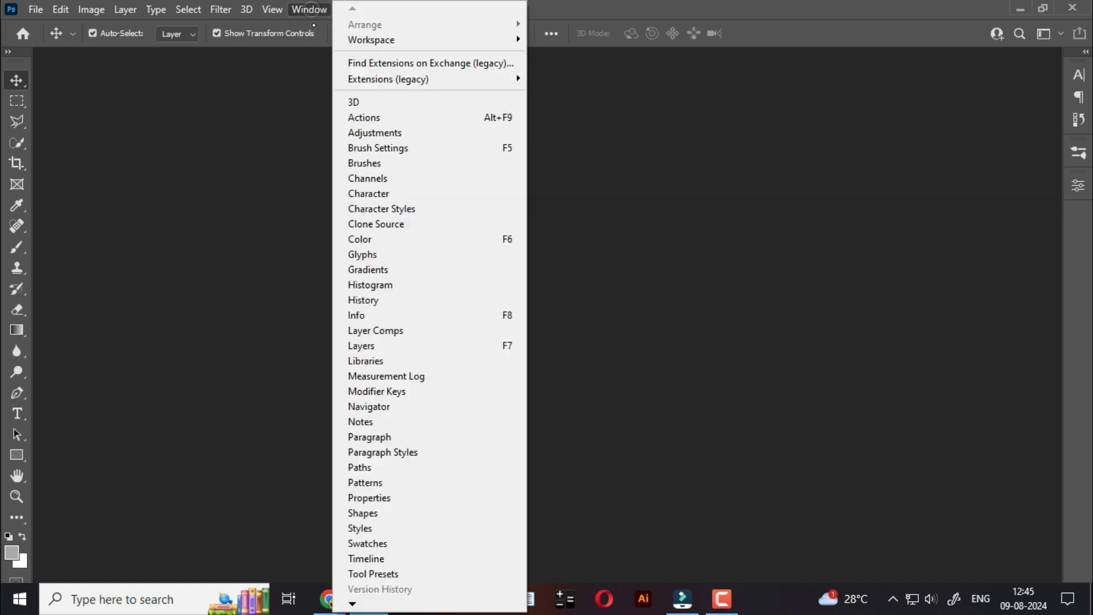
{"action": "mouse_move", "coordinate": [409, 40]}
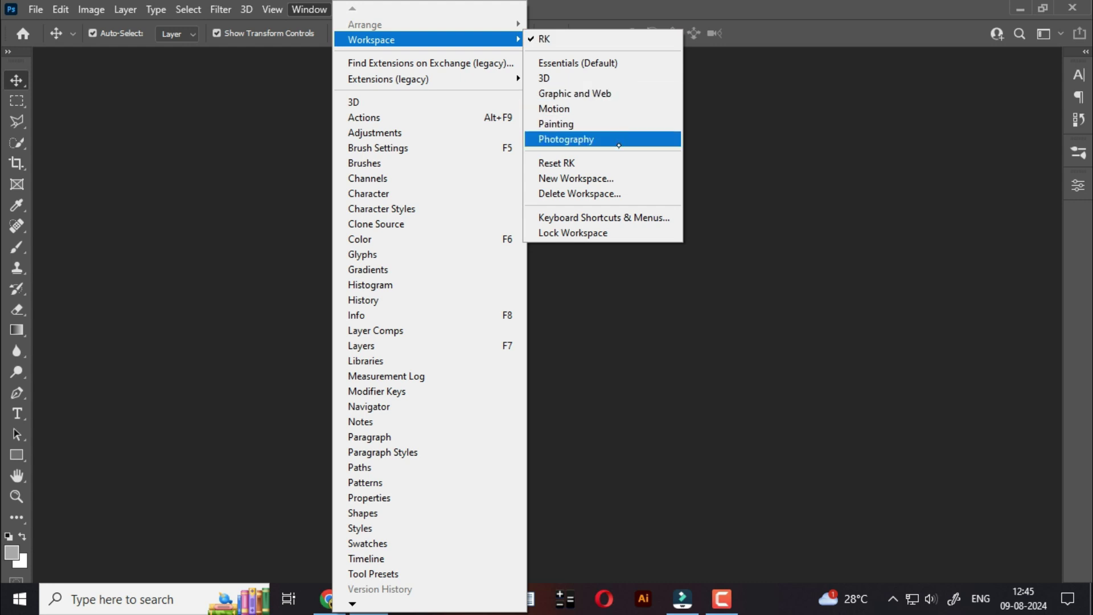
{"action": "left_click", "coordinate": [614, 165]}
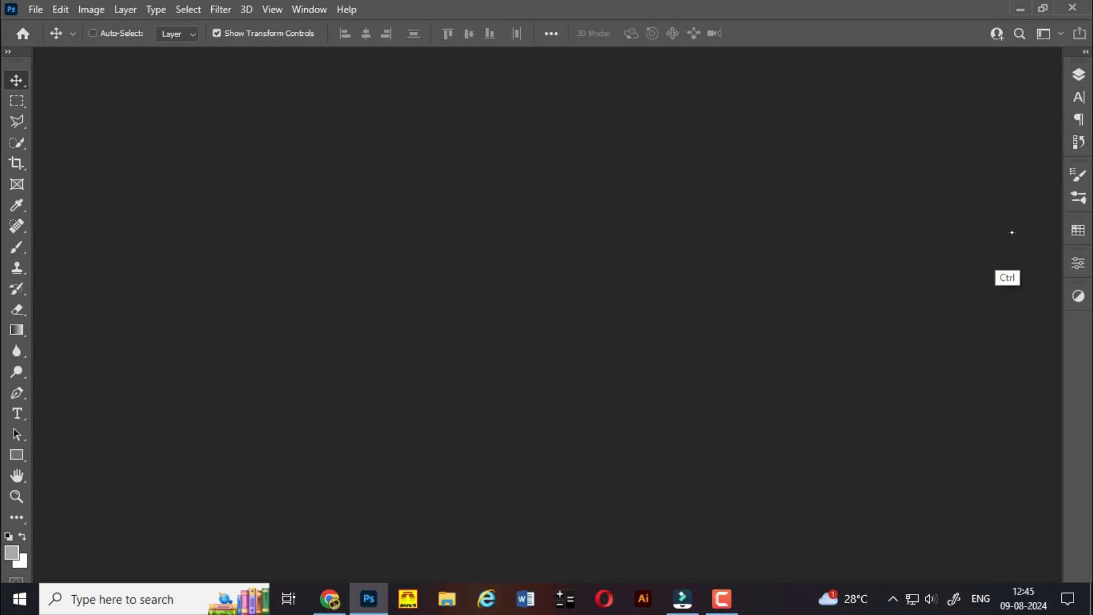
{"action": "key", "text": "ctrl+2"}
{"action": "left_click_drag", "start_coordinate": [1054, 66], "coordinate": [1092, 342]}
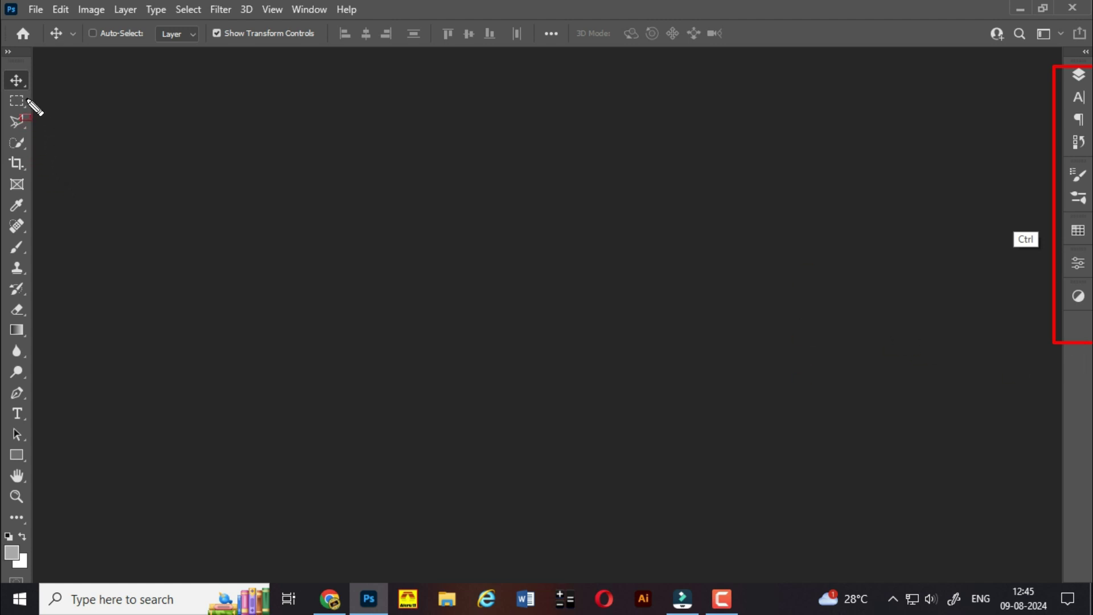
{"action": "mouse_move", "coordinate": [2, 305]}
{"action": "left_mouse_down"}
{"action": "mouse_move", "coordinate": [54, 482]}
{"action": "mouse_move", "coordinate": [108, 543]}
{"action": "left_mouse_up"}
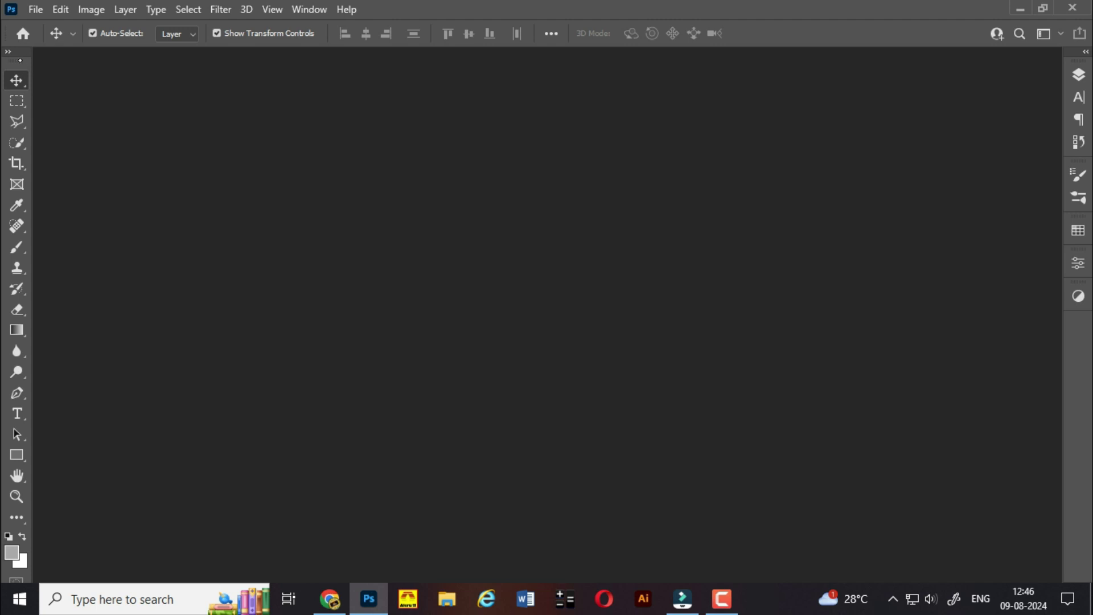
Step: Undock the toolbar, switch it to two columns and back to one, and dock it again
{"action": "left_click_drag", "start_coordinate": [17, 57], "coordinate": [216, 87]}
{"action": "left_click", "coordinate": [200, 83]}
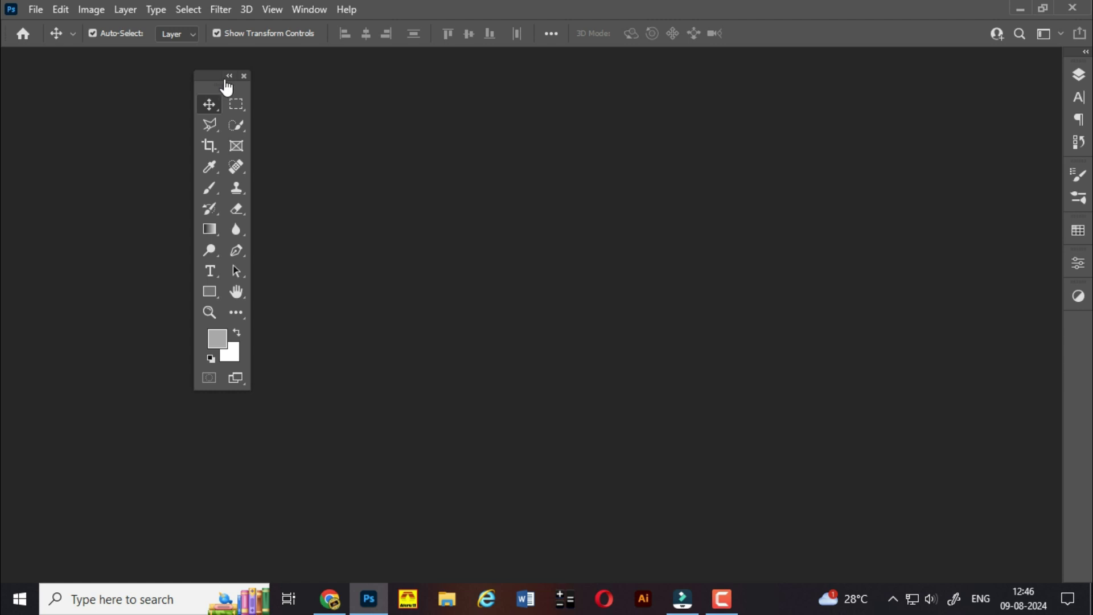
{"action": "left_click", "coordinate": [227, 75]}
{"action": "left_click_drag", "start_coordinate": [214, 84], "coordinate": [12, 80]}
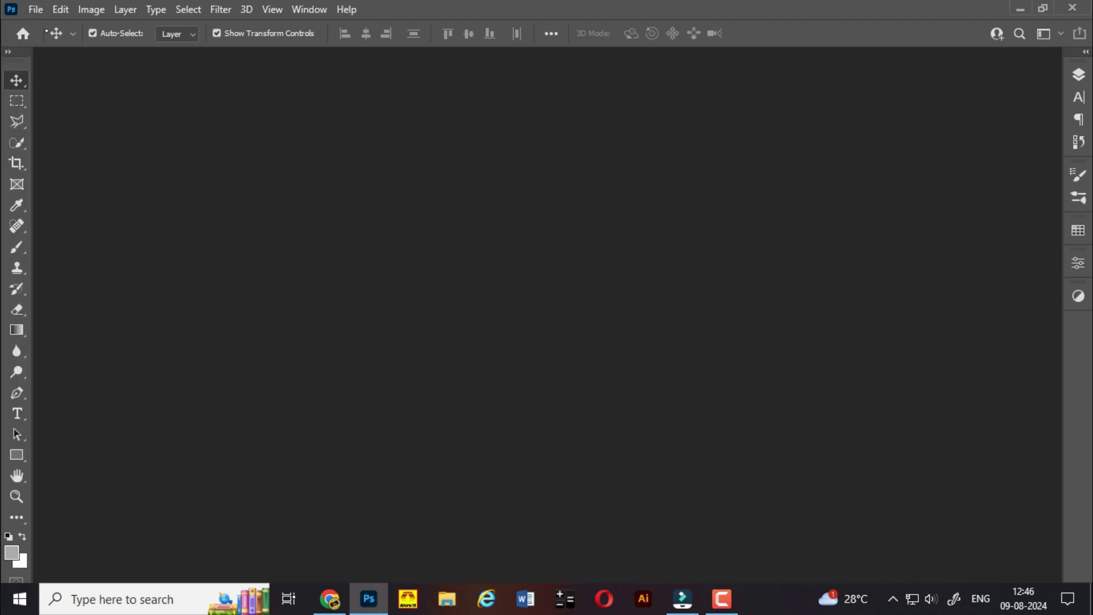
Step: Start a new document and examine the recent presets and the preset categories
{"action": "left_click", "coordinate": [36, 9]}
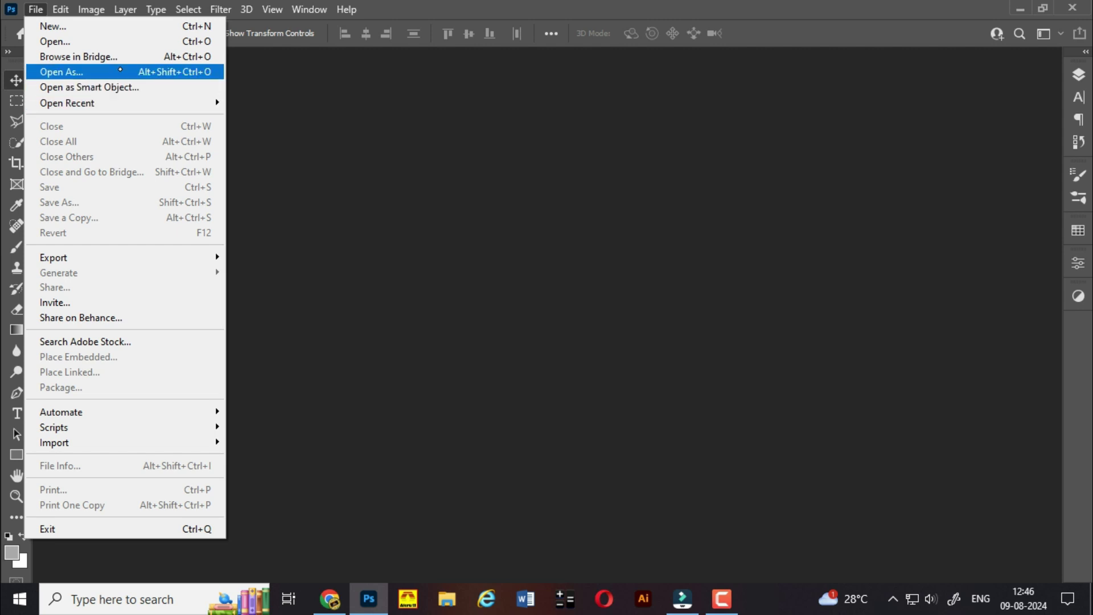
{"action": "left_click", "coordinate": [48, 26]}
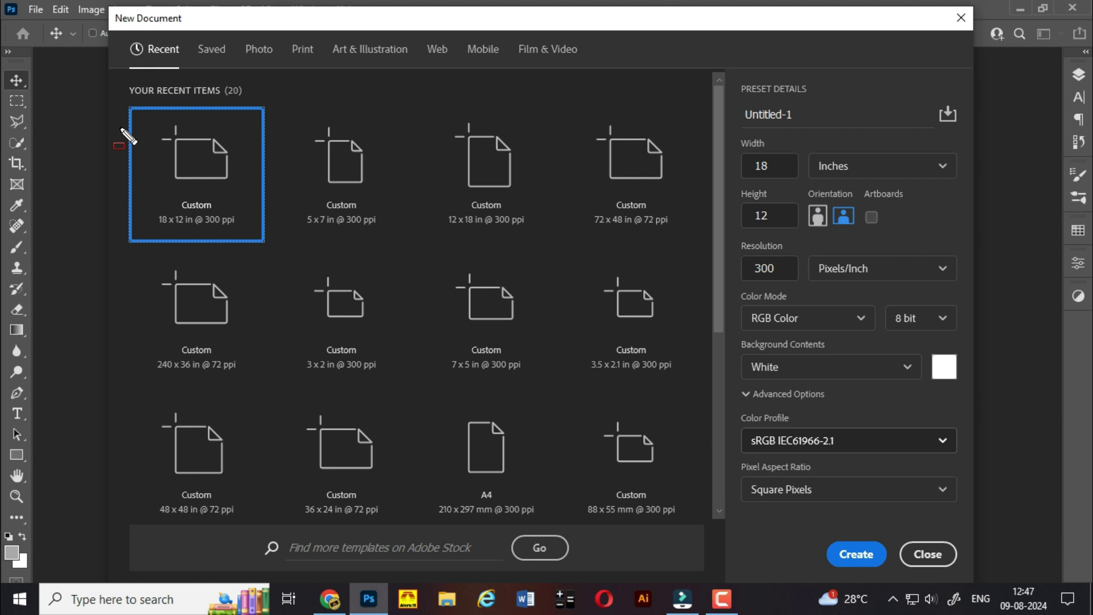
{"action": "mouse_move", "coordinate": [111, 110]}
{"action": "left_mouse_down"}
{"action": "mouse_move", "coordinate": [614, 340]}
{"action": "mouse_move", "coordinate": [694, 517]}
{"action": "left_mouse_up"}
{"action": "mouse_move", "coordinate": [110, 30]}
{"action": "left_mouse_down"}
{"action": "mouse_move", "coordinate": [123, 47]}
{"action": "mouse_move", "coordinate": [194, 70]}
{"action": "left_mouse_up"}
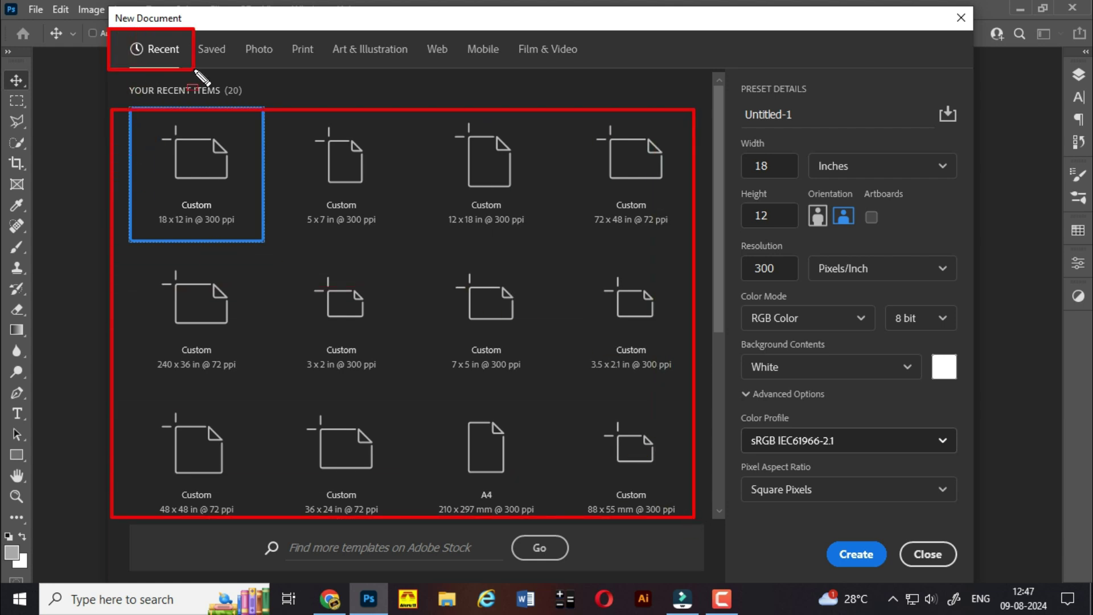
{"action": "key", "text": "Escape"}
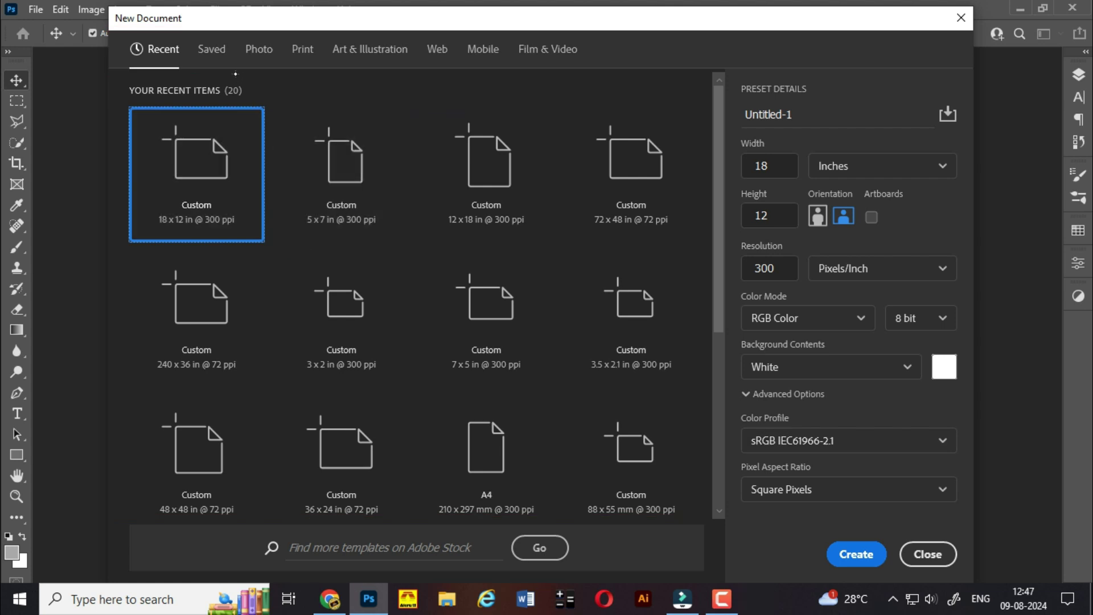
{"action": "key", "text": "ctrl"}
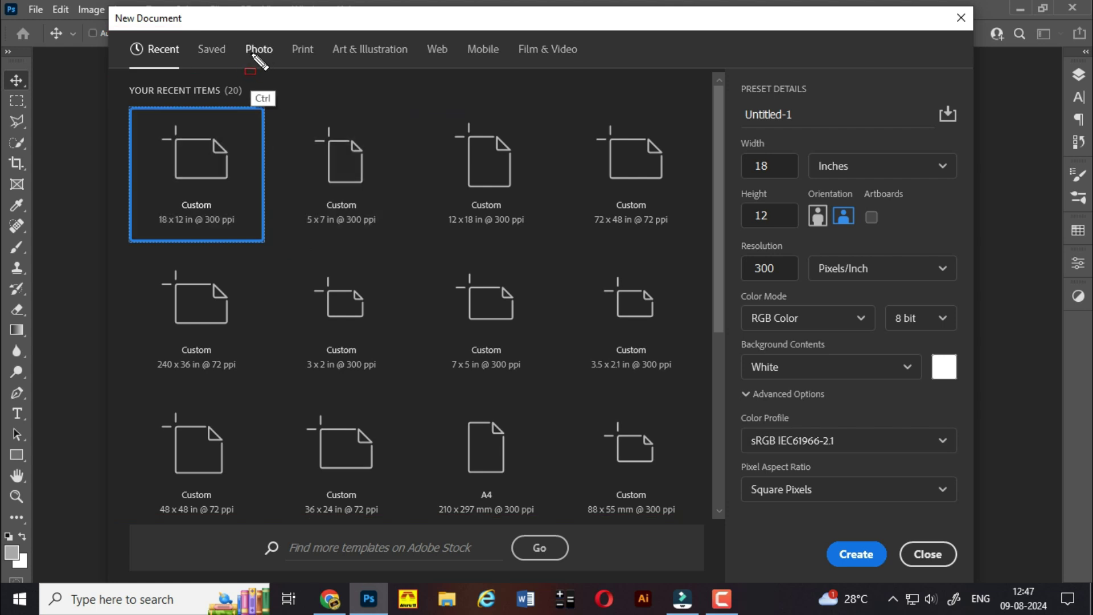
{"action": "mouse_move", "coordinate": [263, 46]}
{"action": "left_mouse_down"}
{"action": "mouse_move", "coordinate": [541, 67]}
{"action": "mouse_move", "coordinate": [613, 88]}
{"action": "left_mouse_up"}
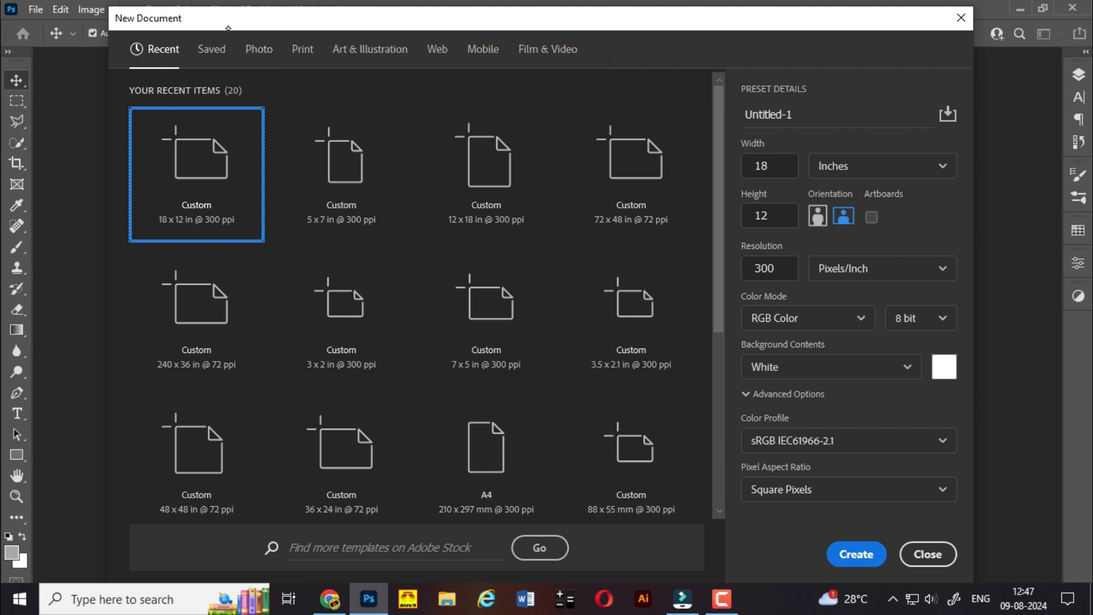
Step: Browse the blank document presets for Art & Illustration and Mobile
{"action": "left_click", "coordinate": [381, 62]}
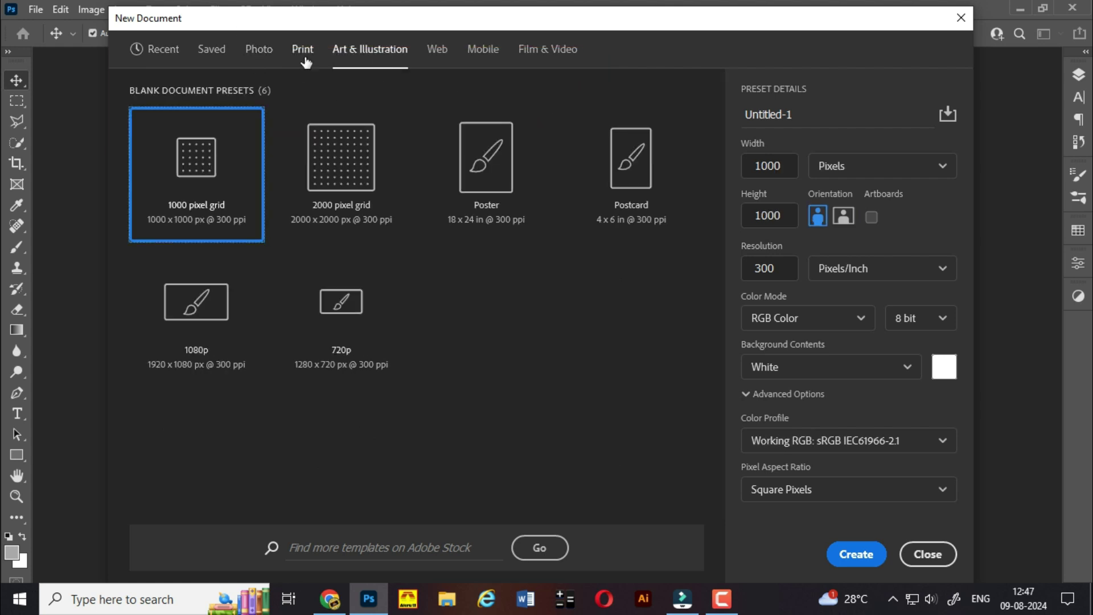
{"action": "key", "text": "ctrl"}
{"action": "mouse_move", "coordinate": [245, 52]}
{"action": "left_mouse_down"}
{"action": "mouse_move", "coordinate": [611, 66]}
{"action": "mouse_move", "coordinate": [616, 2]}
{"action": "left_mouse_up"}
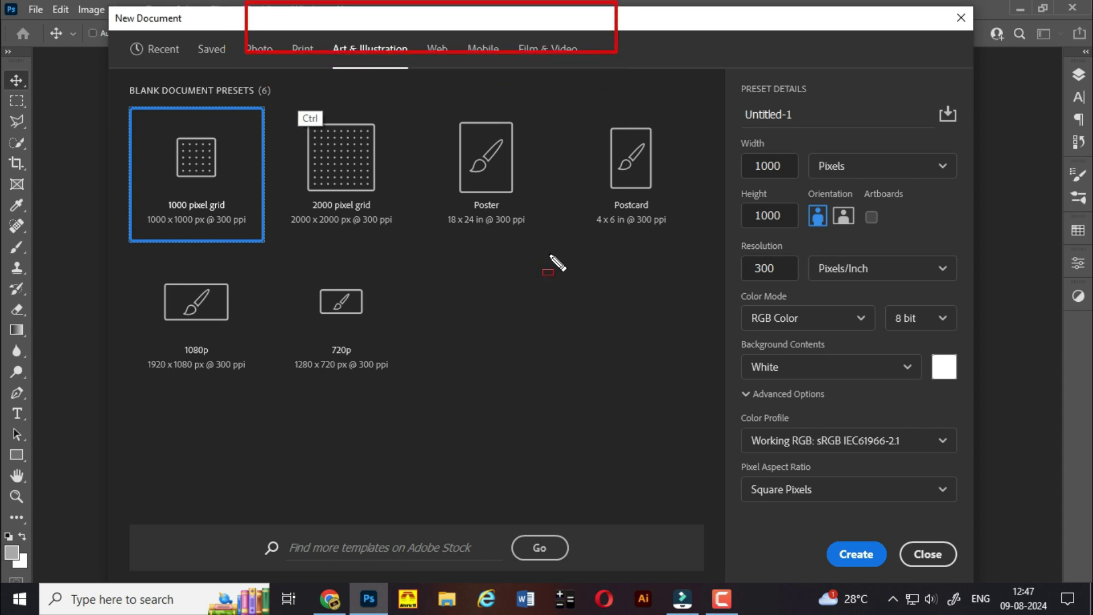
{"action": "right_click", "coordinate": [572, 351]}
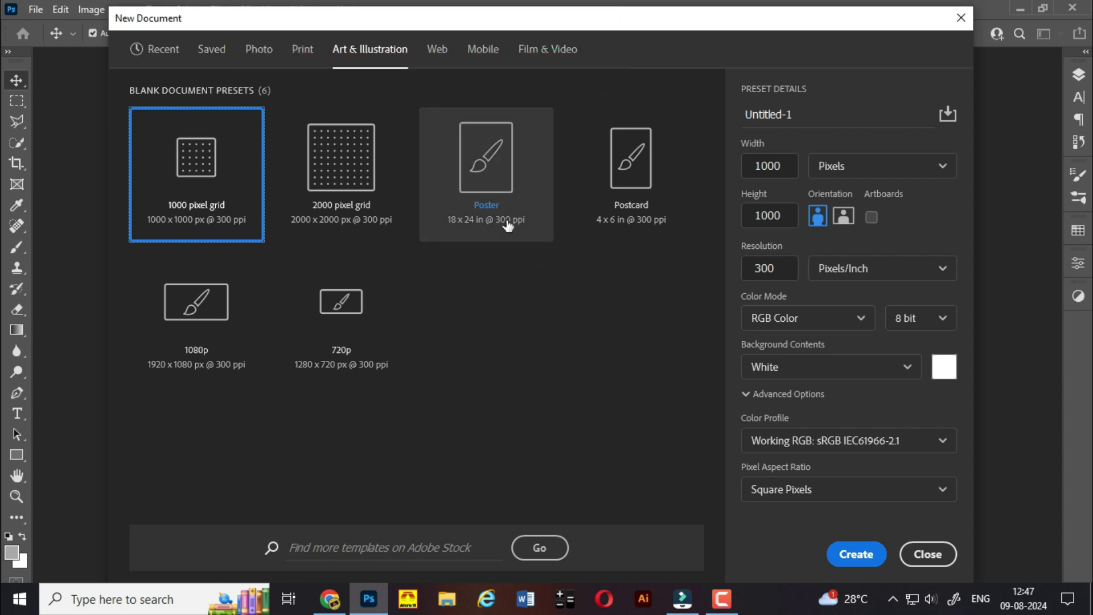
{"action": "left_click", "coordinate": [478, 53]}
{"action": "key", "text": "ctrl"}
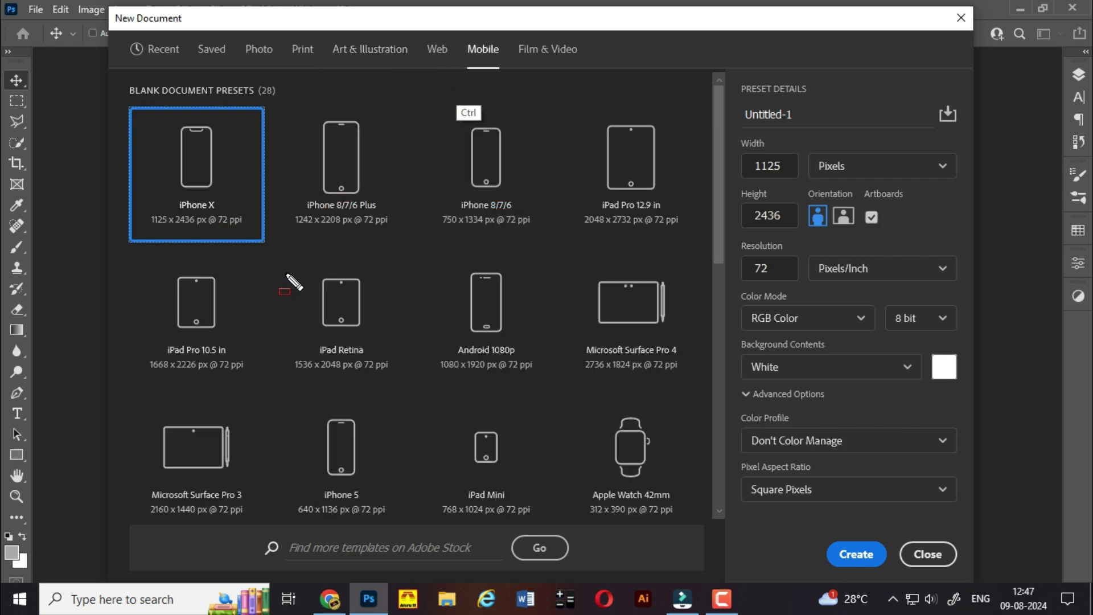
{"action": "mouse_move", "coordinate": [292, 108]}
{"action": "left_mouse_down"}
{"action": "mouse_move", "coordinate": [470, 357]}
{"action": "mouse_move", "coordinate": [546, 394]}
{"action": "mouse_move", "coordinate": [691, 519]}
{"action": "left_mouse_up"}
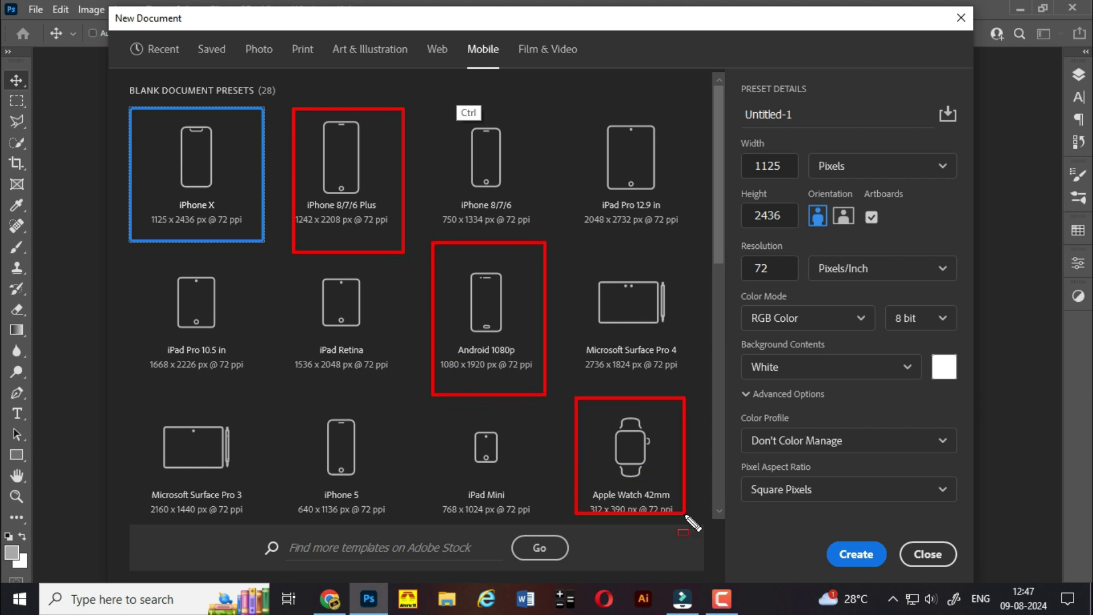
{"action": "key", "text": "Escape"}
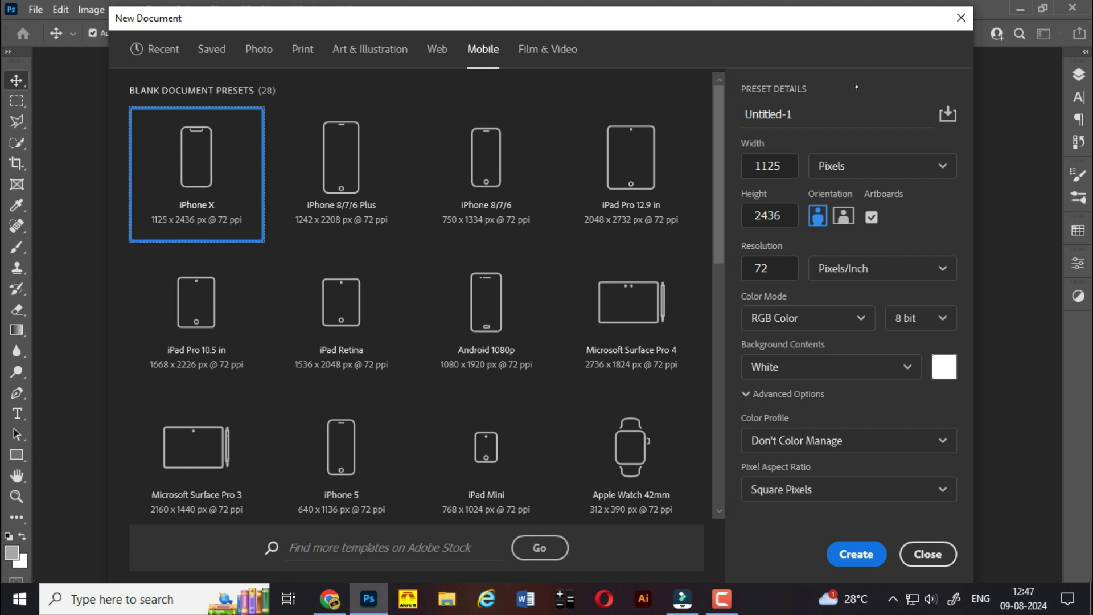
Step: Name the new document RK 12
{"action": "left_click", "coordinate": [817, 126]}
{"action": "double_click", "coordinate": [812, 113]}
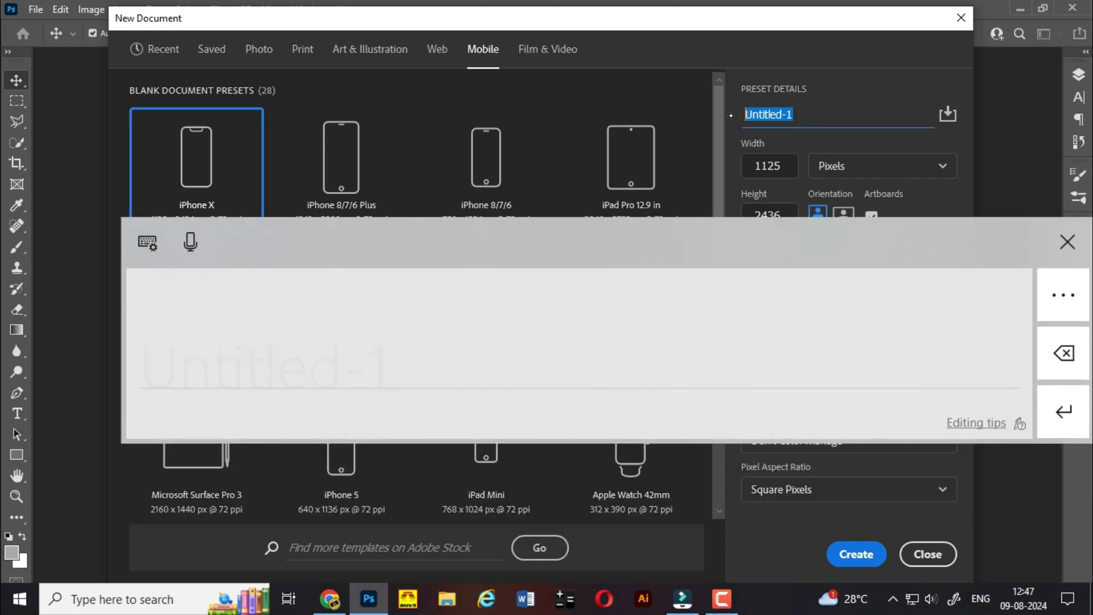
{"action": "type", "text": "RK 12"}
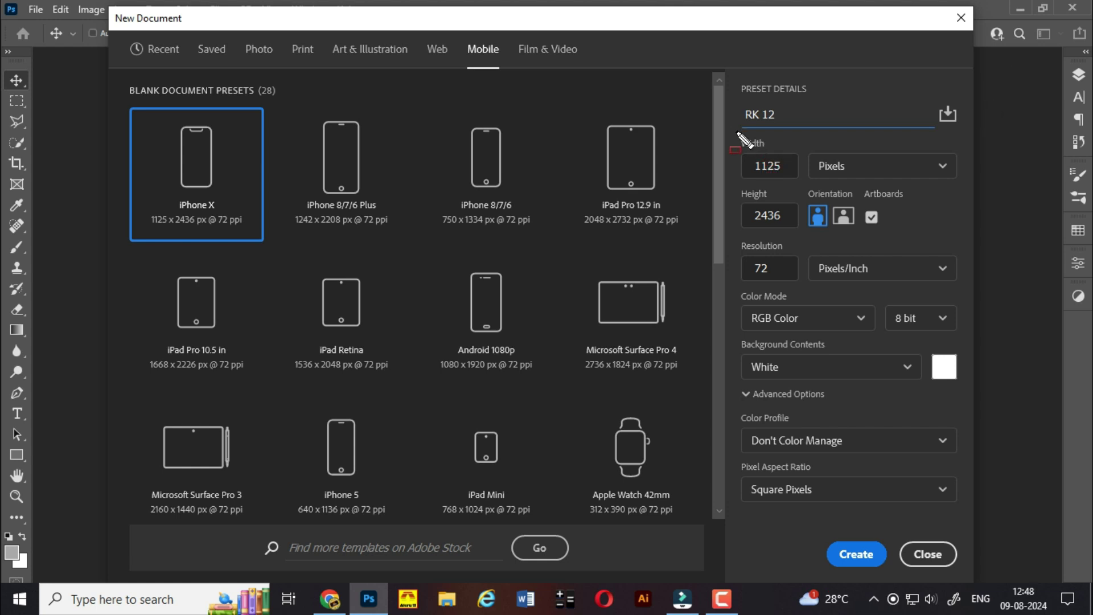
Step: Examine the new document's width, height, unit, resolution and color mode settings
{"action": "mouse_move", "coordinate": [728, 138]}
{"action": "left_mouse_down"}
{"action": "mouse_move", "coordinate": [794, 215]}
{"action": "mouse_move", "coordinate": [978, 239]}
{"action": "left_mouse_up"}
{"action": "mouse_move", "coordinate": [801, 147]}
{"action": "left_mouse_down"}
{"action": "mouse_move", "coordinate": [848, 185]}
{"action": "mouse_move", "coordinate": [963, 181]}
{"action": "left_mouse_up"}
{"action": "key", "text": "Escape"}
{"action": "key", "text": "ctrl+shift+d"}
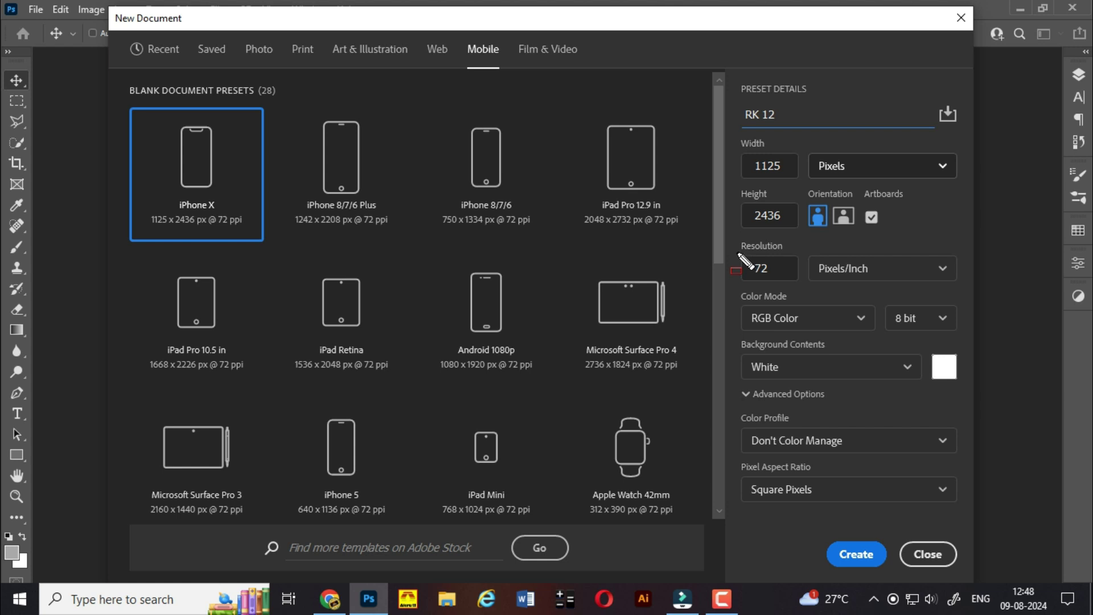
{"action": "mouse_move", "coordinate": [730, 229]}
{"action": "left_mouse_down"}
{"action": "mouse_move", "coordinate": [757, 272]}
{"action": "mouse_move", "coordinate": [807, 289]}
{"action": "mouse_move", "coordinate": [967, 289]}
{"action": "left_mouse_up"}
{"action": "key", "text": "Escape"}
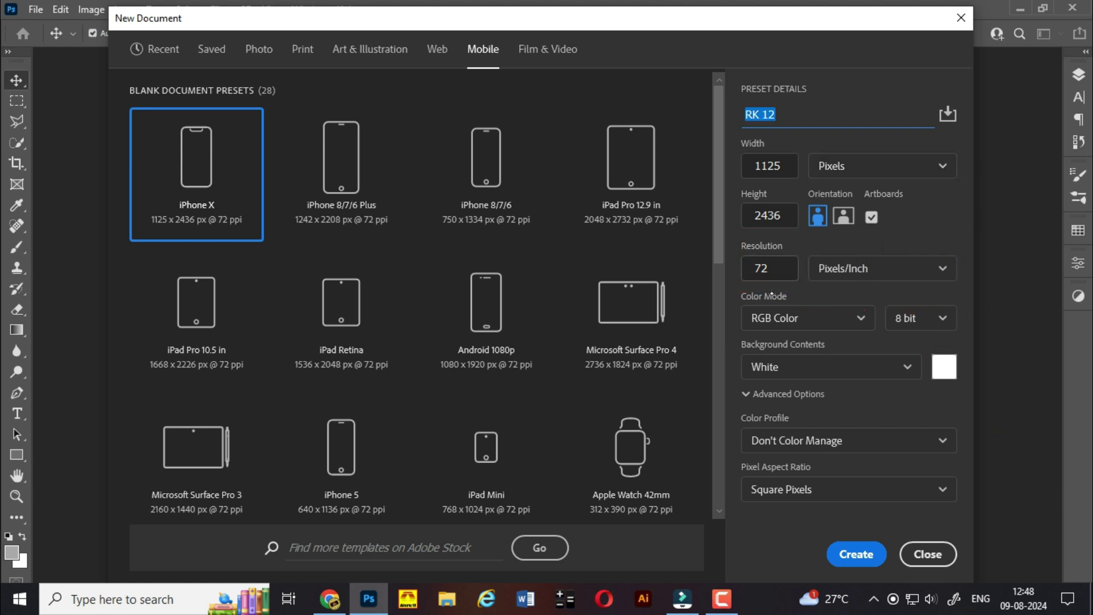
{"action": "left_click", "coordinate": [743, 313]}
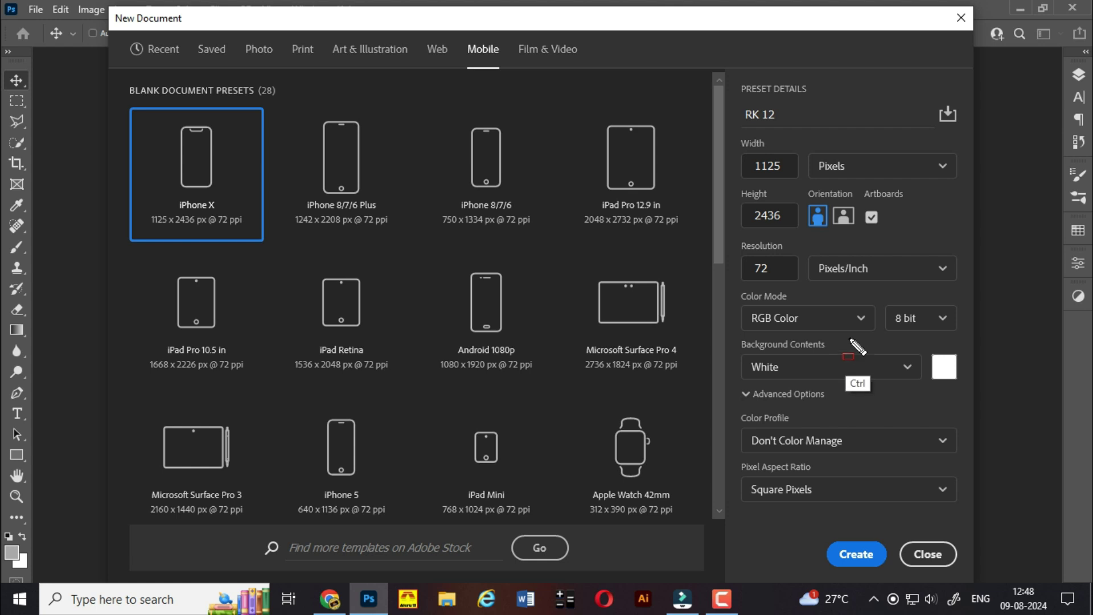
{"action": "mouse_move", "coordinate": [724, 283]}
{"action": "left_mouse_down"}
{"action": "mouse_move", "coordinate": [744, 317]}
{"action": "mouse_move", "coordinate": [967, 344]}
{"action": "left_mouse_up"}
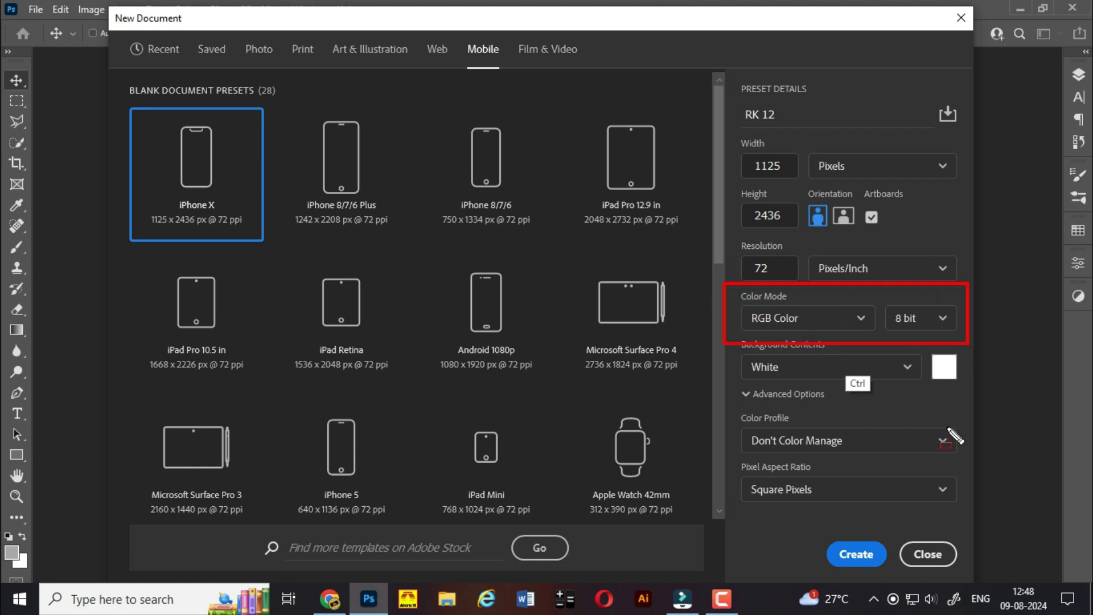
{"action": "key", "text": "Escape"}
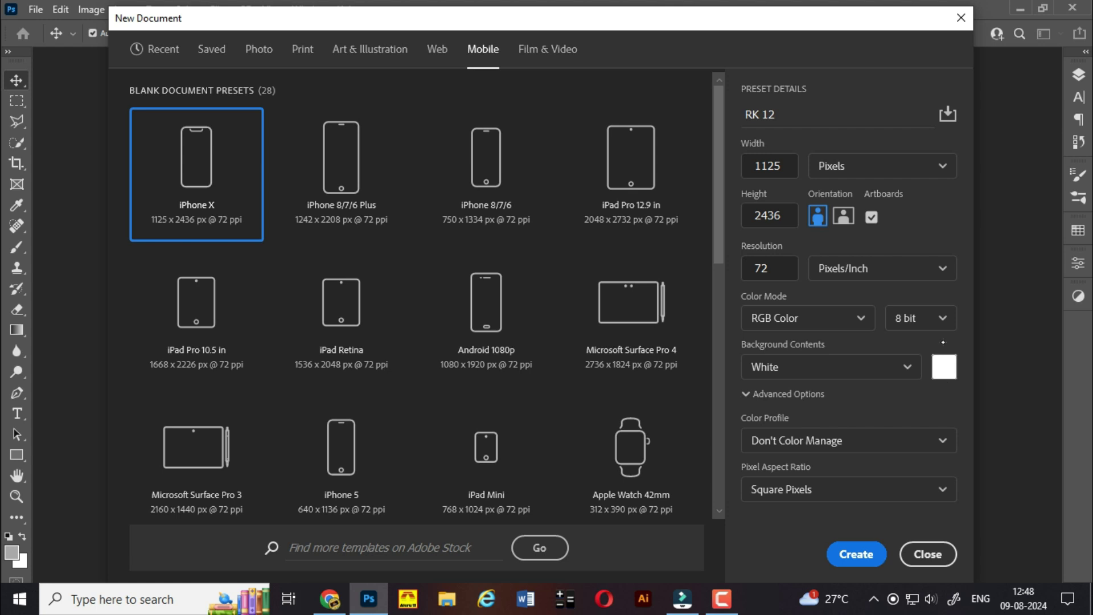
Step: Choose the recent 5 x 7 in, 300 ppi preset with RGB Color mode and review the bit depth options
{"action": "left_click", "coordinate": [170, 59]}
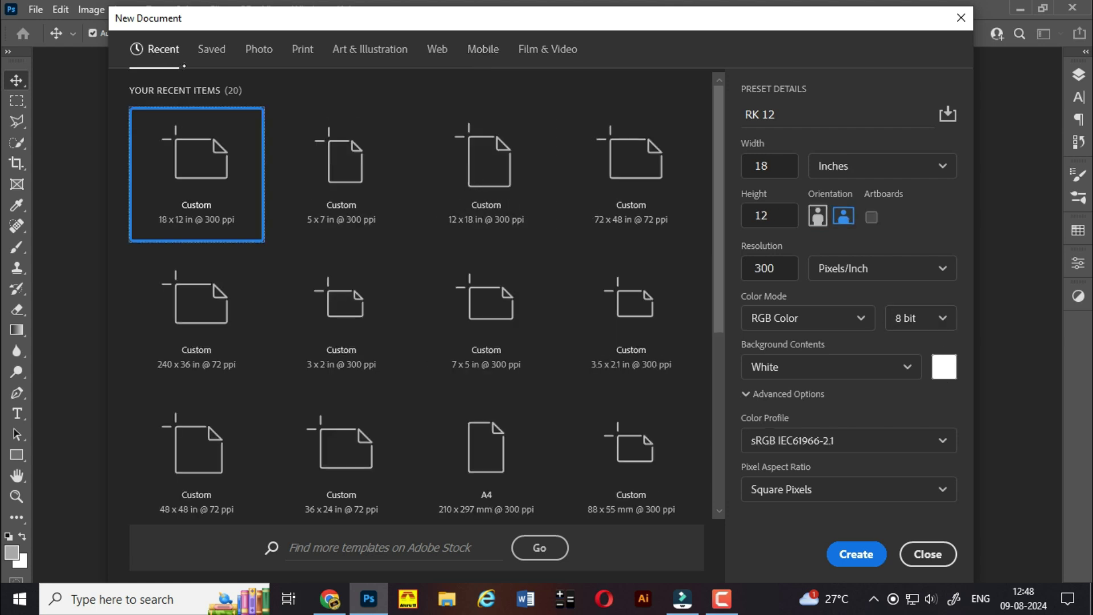
{"action": "left_click", "coordinate": [366, 212]}
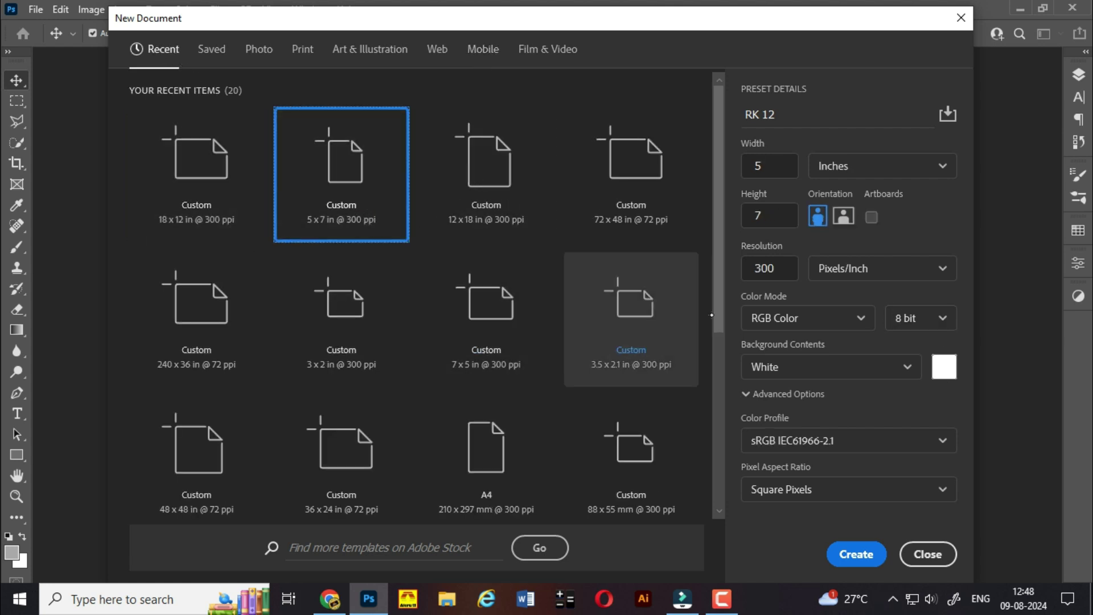
{"action": "left_click", "coordinate": [863, 320]}
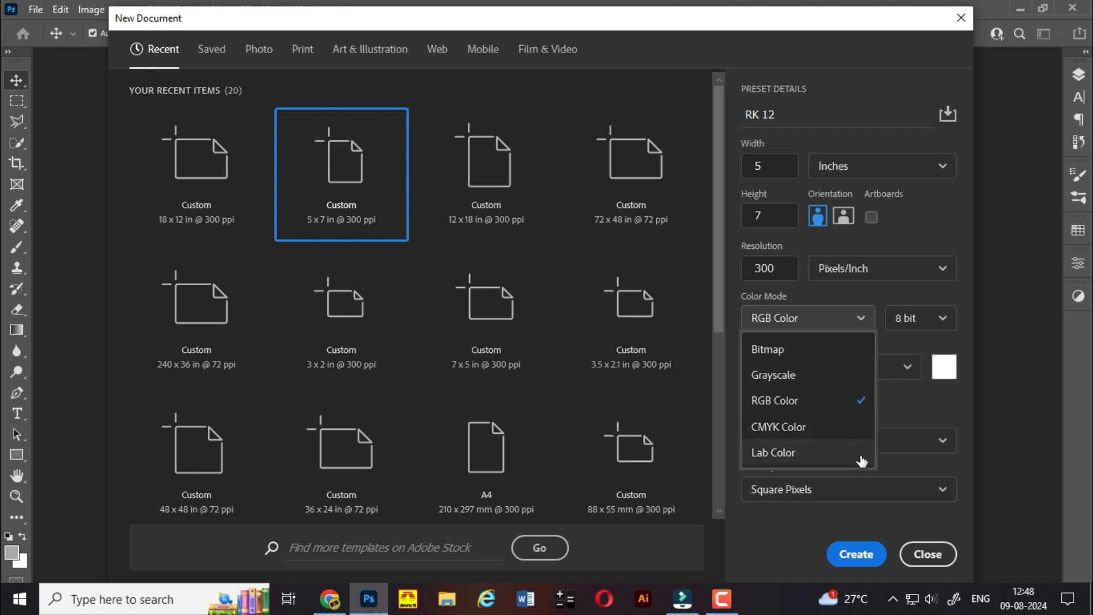
{"action": "left_click", "coordinate": [826, 402]}
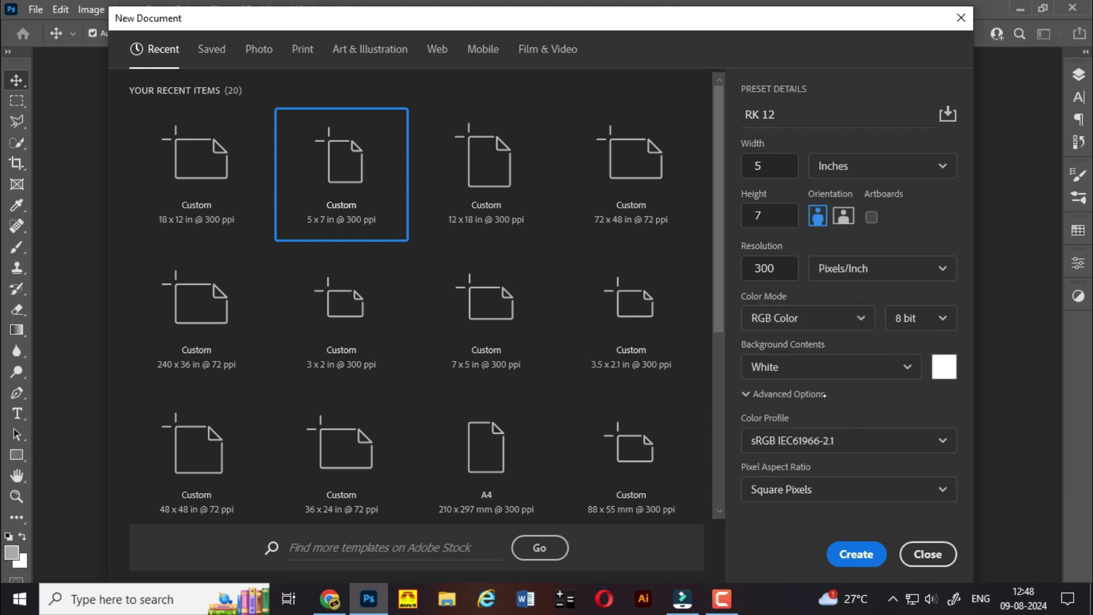
{"action": "left_click", "coordinate": [943, 320]}
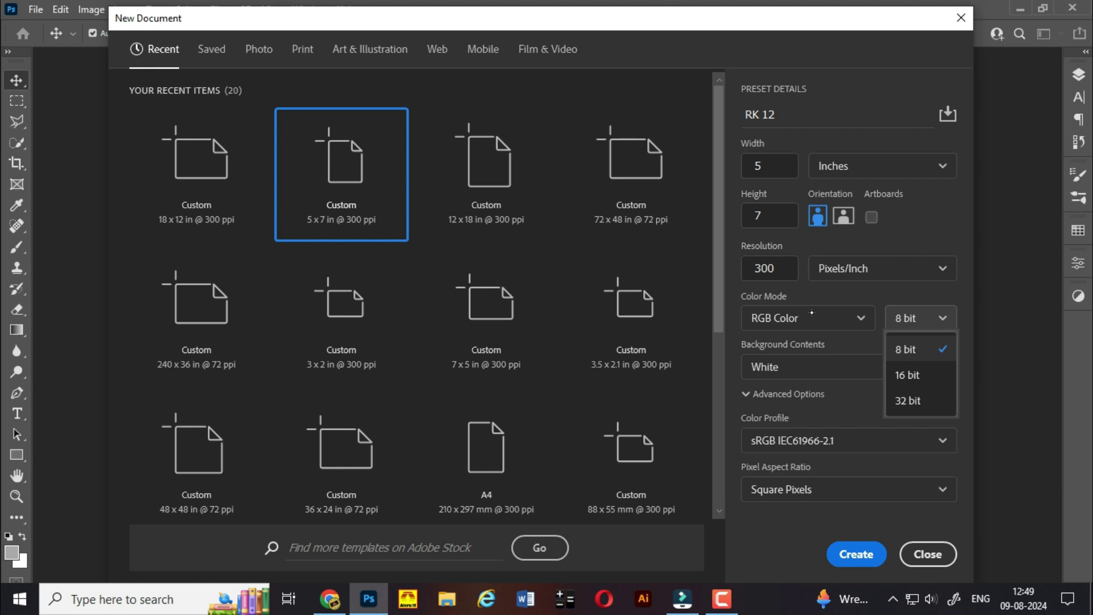
{"action": "left_click", "coordinate": [828, 358]}
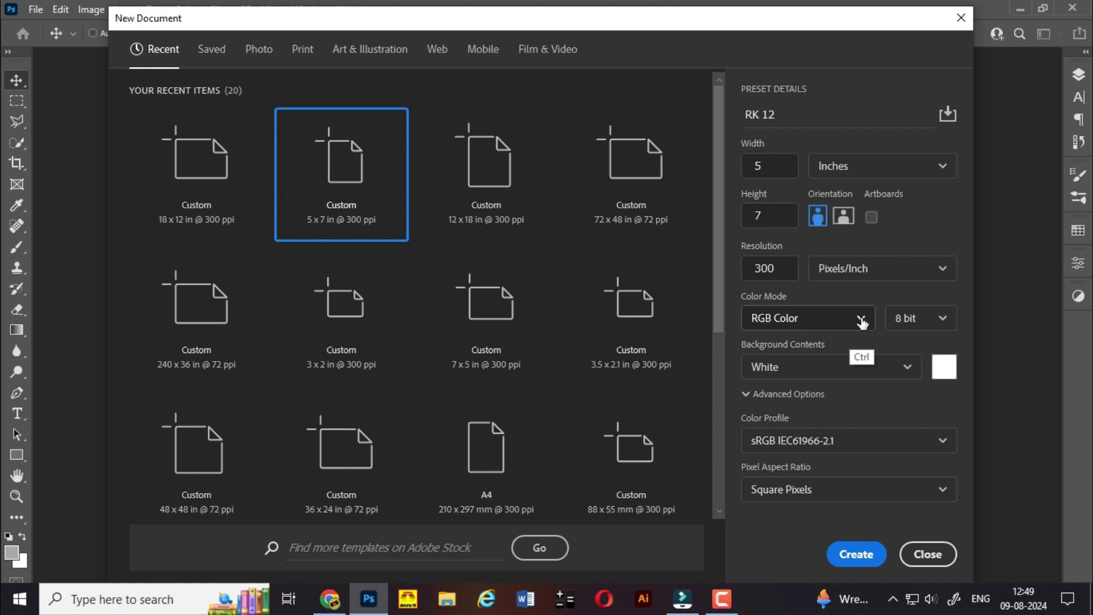
Step: Set the background contents to a custom bright yellow (fffc00) and check that color in the Color Picker
{"action": "mouse_move", "coordinate": [730, 333]}
{"action": "left_mouse_down"}
{"action": "mouse_move", "coordinate": [872, 403]}
{"action": "mouse_move", "coordinate": [969, 400]}
{"action": "left_mouse_up"}
{"action": "key", "text": "Escape"}
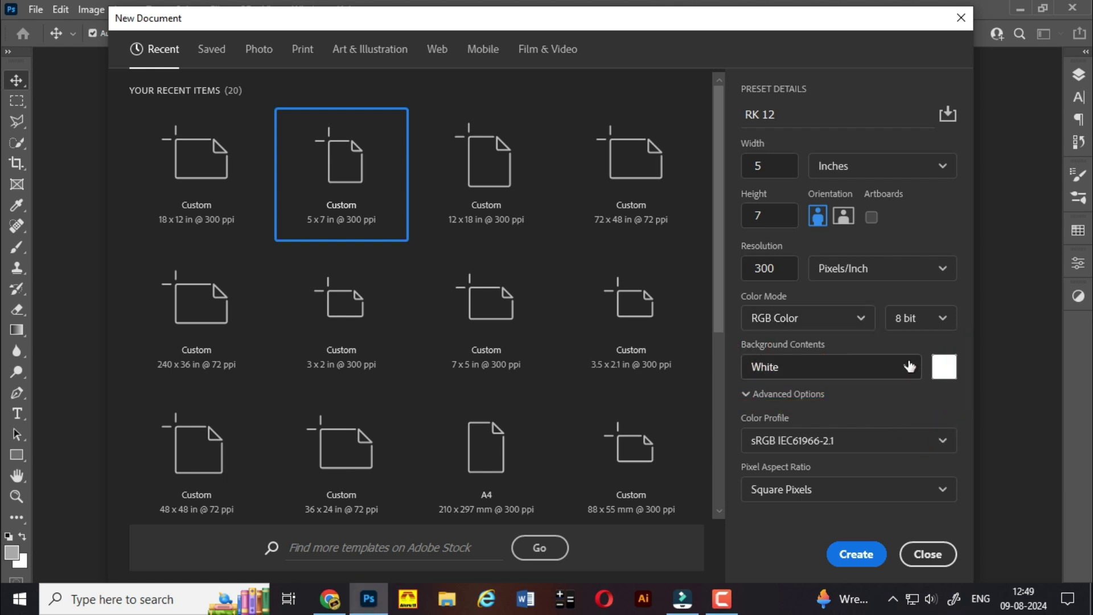
{"action": "left_click", "coordinate": [907, 366]}
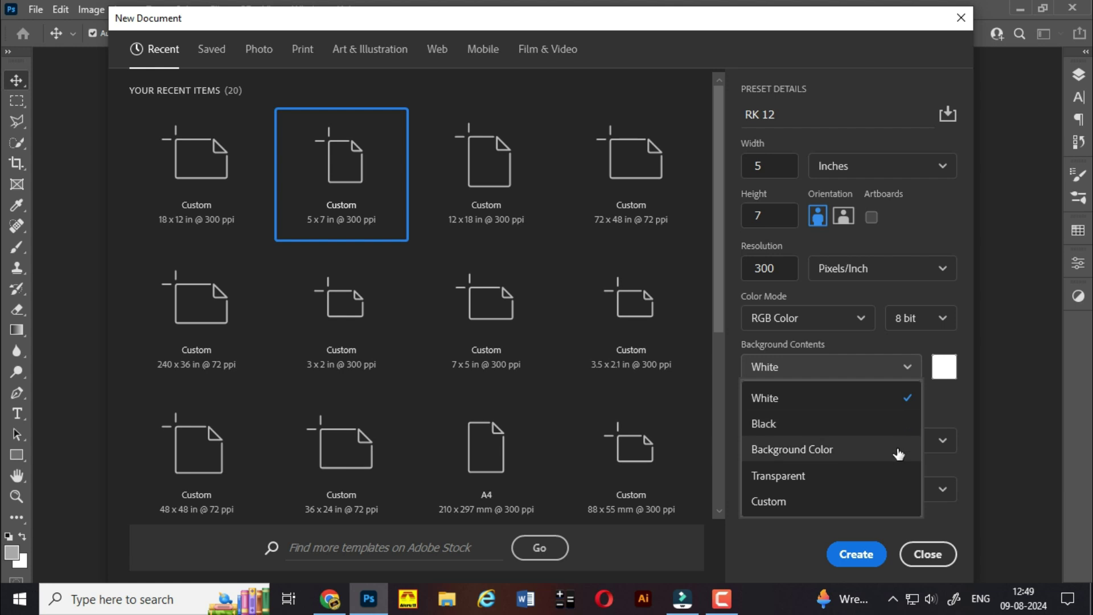
{"action": "left_click", "coordinate": [883, 507]}
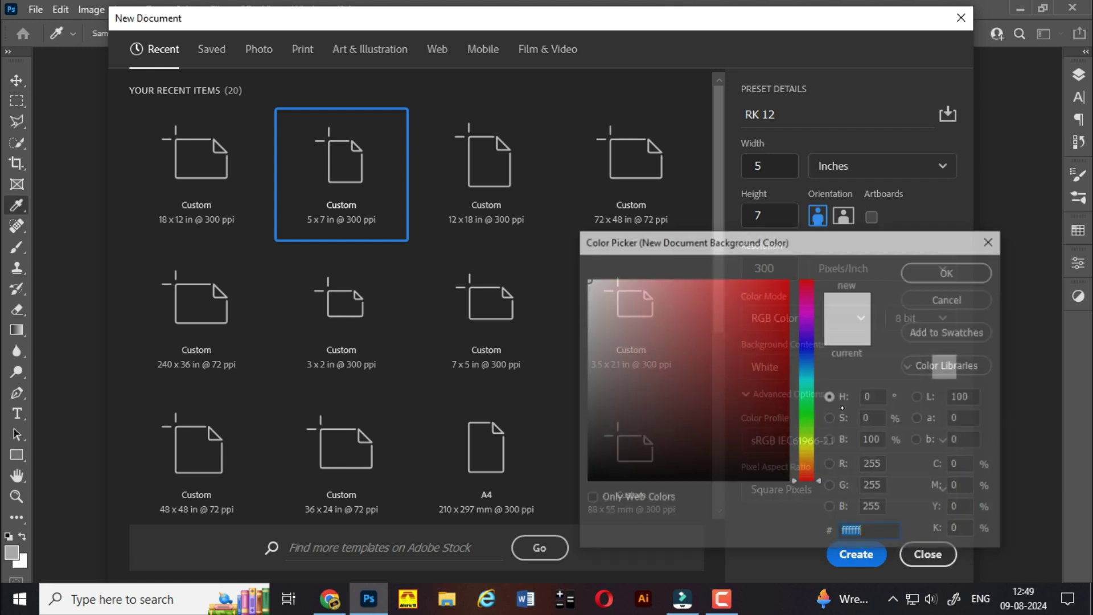
{"action": "left_click", "coordinate": [749, 336]}
{"action": "mouse_move", "coordinate": [794, 299]}
{"action": "left_mouse_down"}
{"action": "mouse_move", "coordinate": [789, 279]}
{"action": "mouse_move", "coordinate": [807, 305]}
{"action": "mouse_move", "coordinate": [808, 435]}
{"action": "mouse_move", "coordinate": [820, 449]}
{"action": "left_mouse_up"}
{"action": "left_click", "coordinate": [948, 275]}
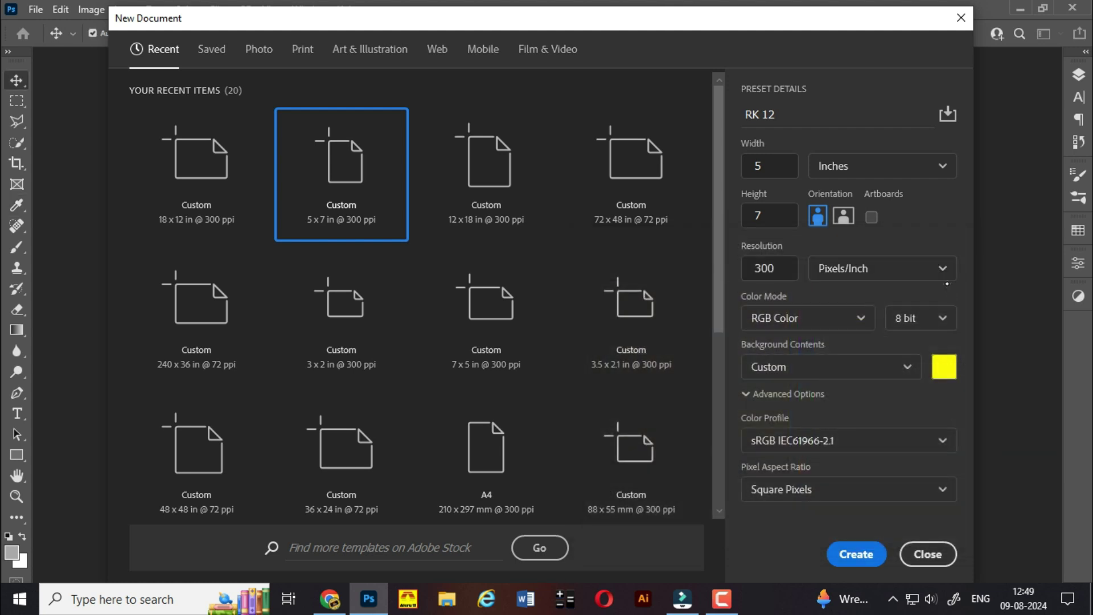
{"action": "left_click", "coordinate": [940, 365]}
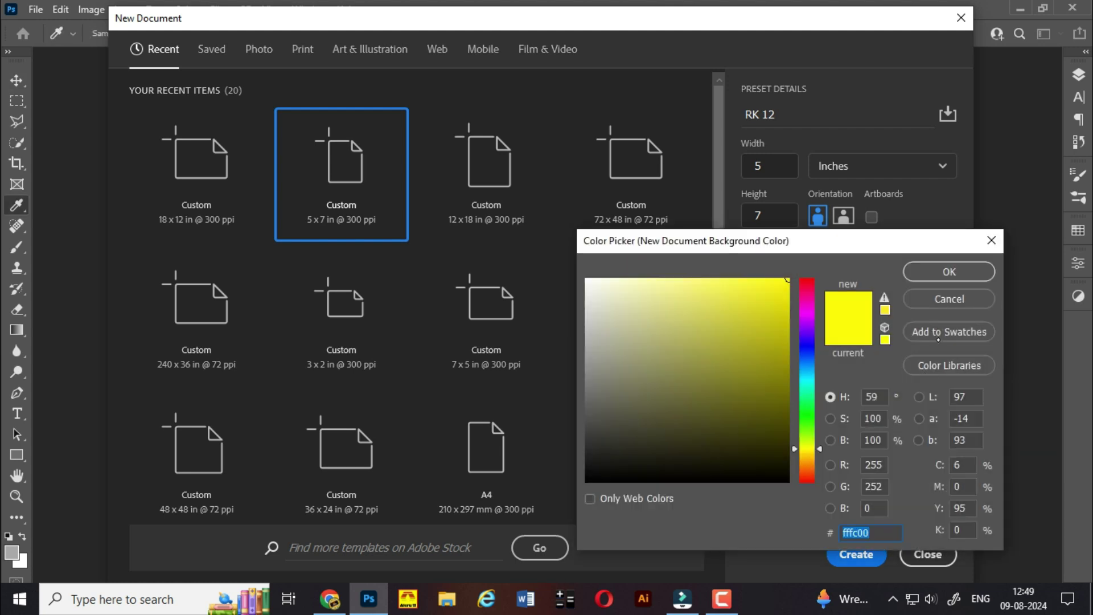
{"action": "left_click", "coordinate": [937, 299]}
Step: Set the background contents to White and create the document
{"action": "left_click", "coordinate": [862, 367]}
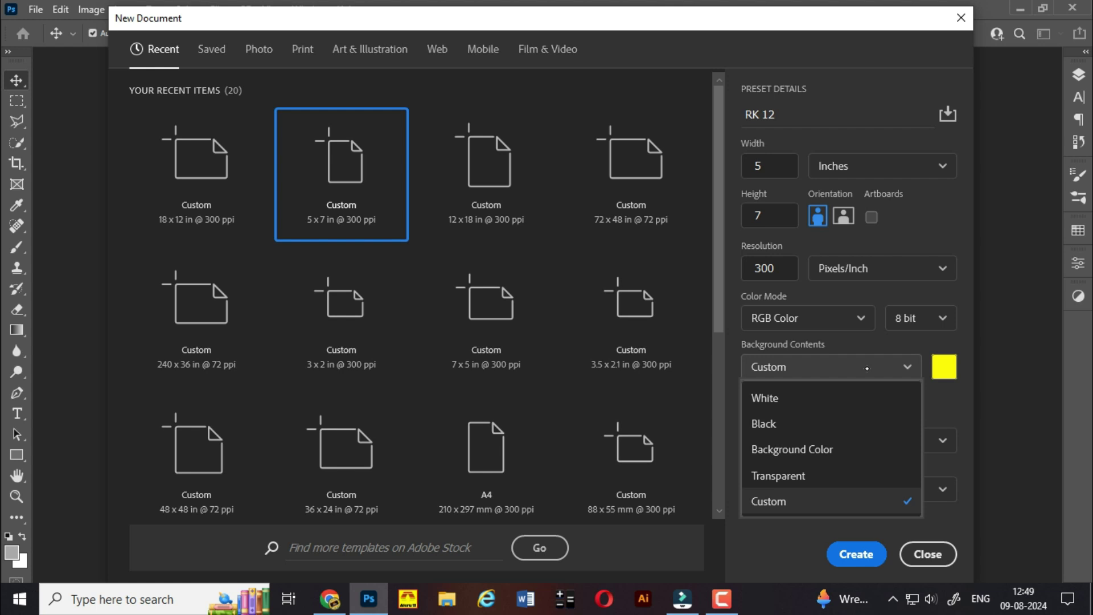
{"action": "left_click", "coordinate": [838, 397]}
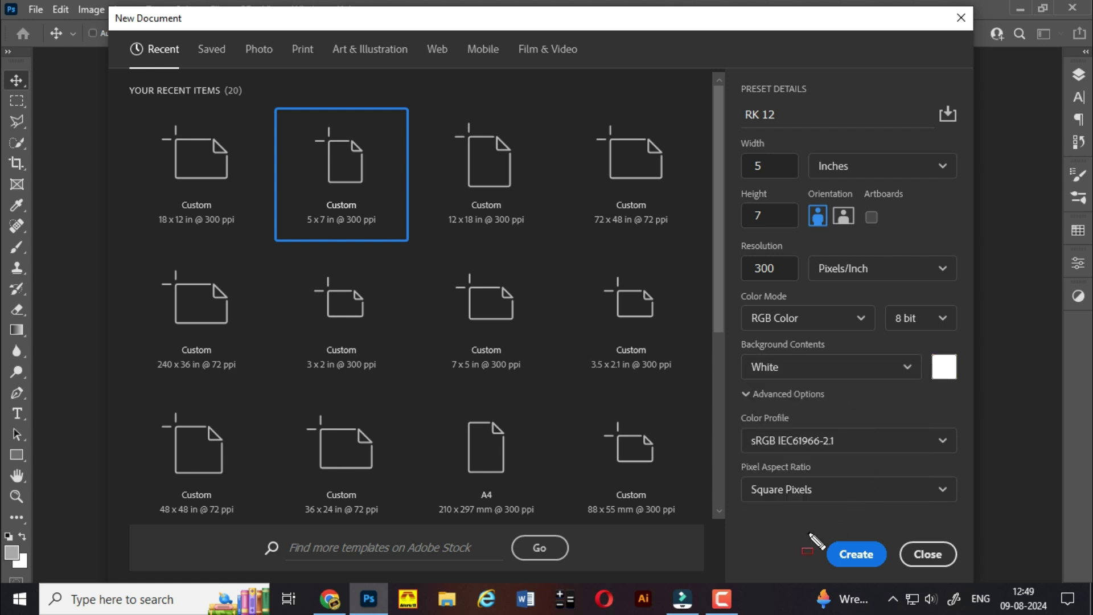
{"action": "left_click_drag", "start_coordinate": [800, 523], "coordinate": [894, 575]}
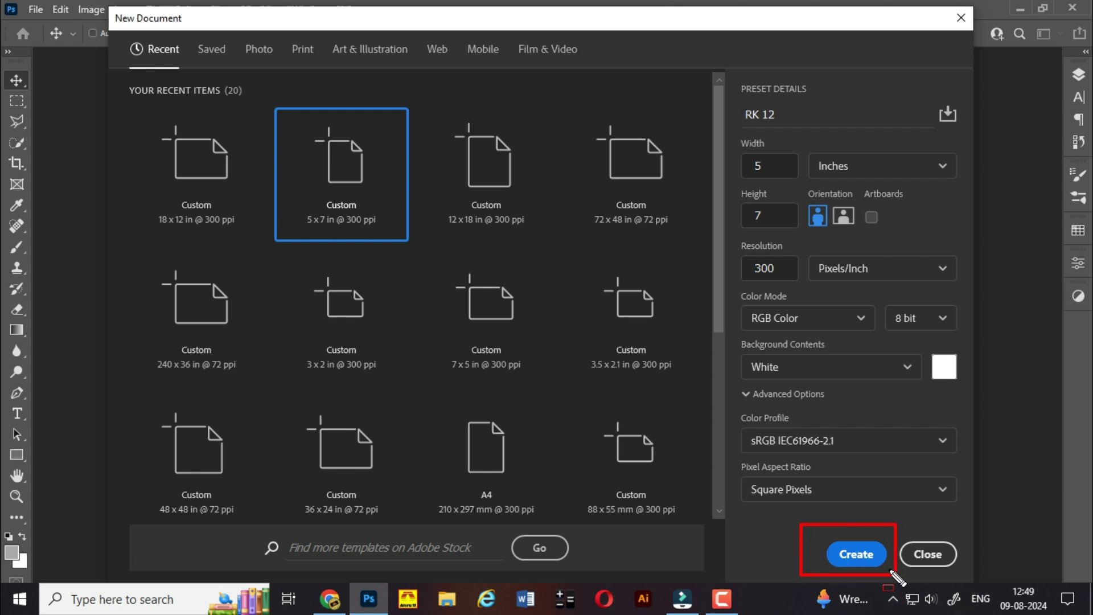
{"action": "left_click", "coordinate": [859, 554]}
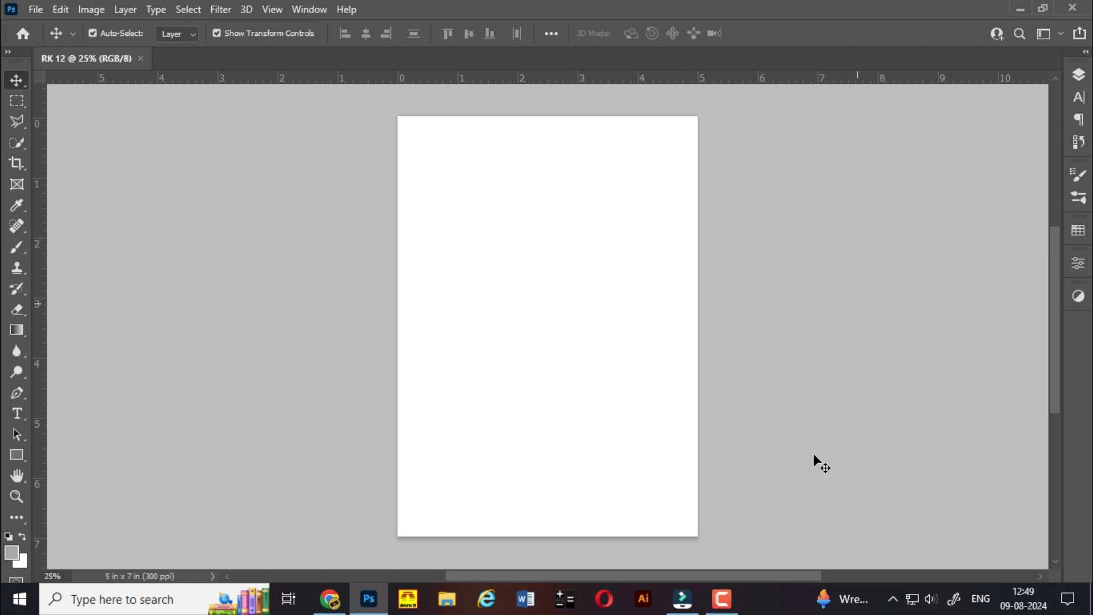
{"action": "left_click", "coordinate": [722, 599]}
{"action": "left_click", "coordinate": [722, 599]}
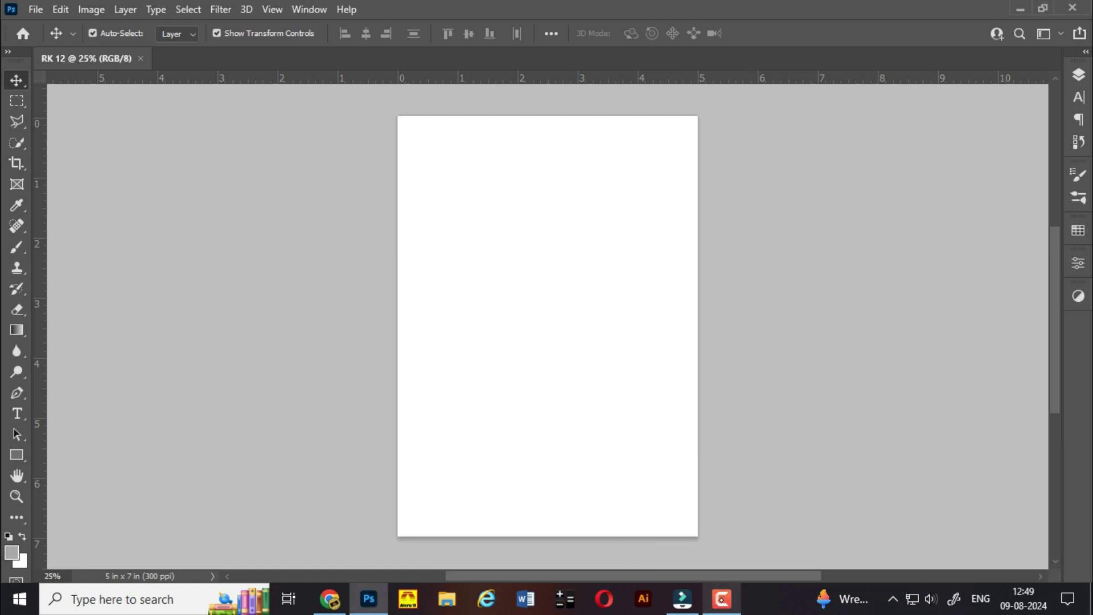